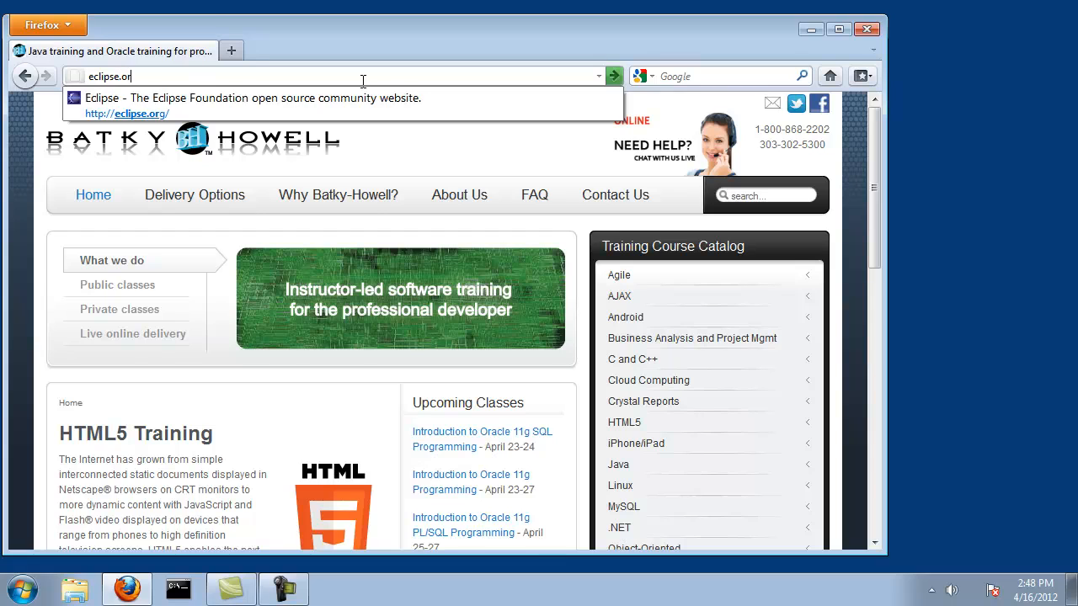
- Go to eclipse.org and open the Eclipse downloads page listing the Indigo packages for Windows
key("Return")
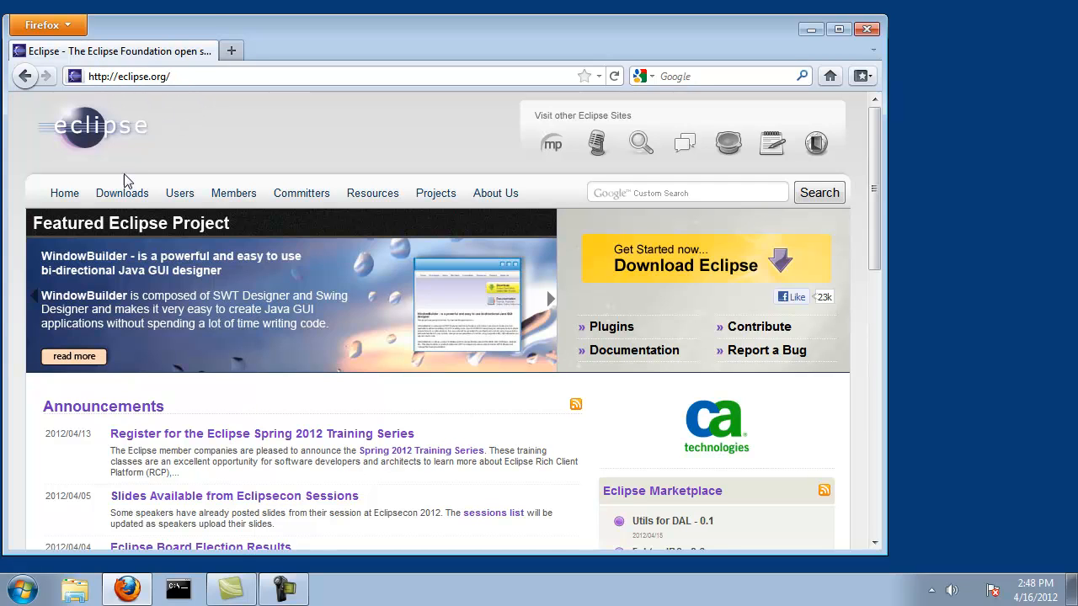
left_click(122, 194)
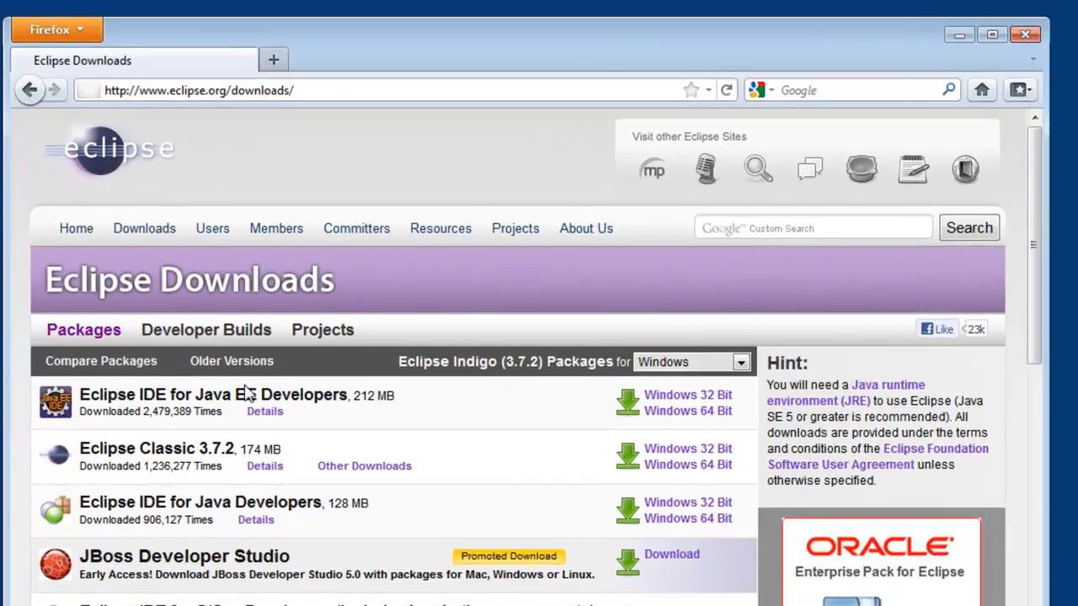
scroll(244, 391, "down", 5)
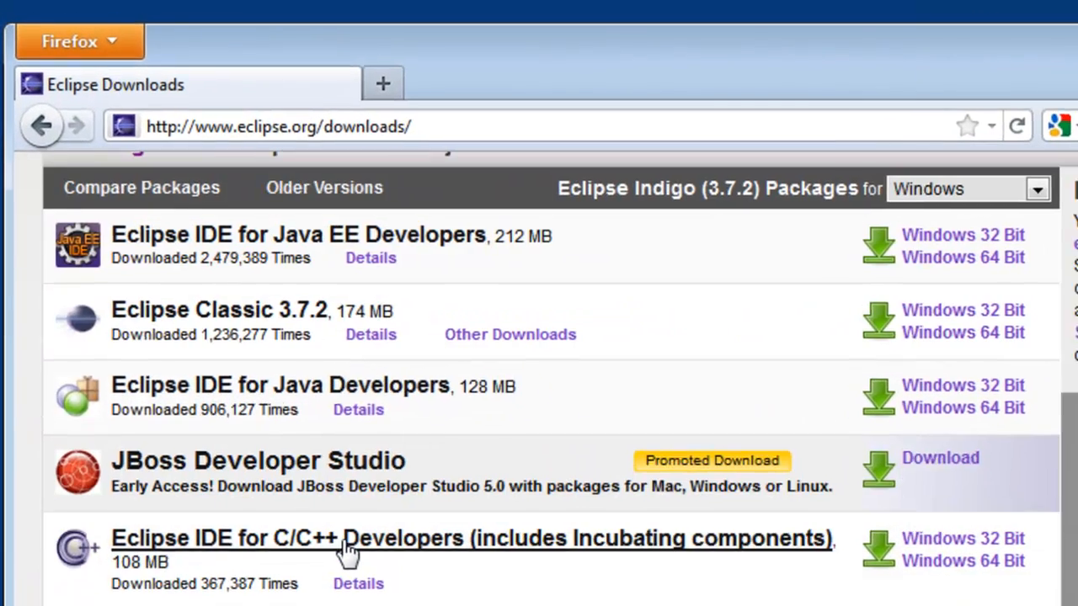
scroll(251, 392, "up", 2)
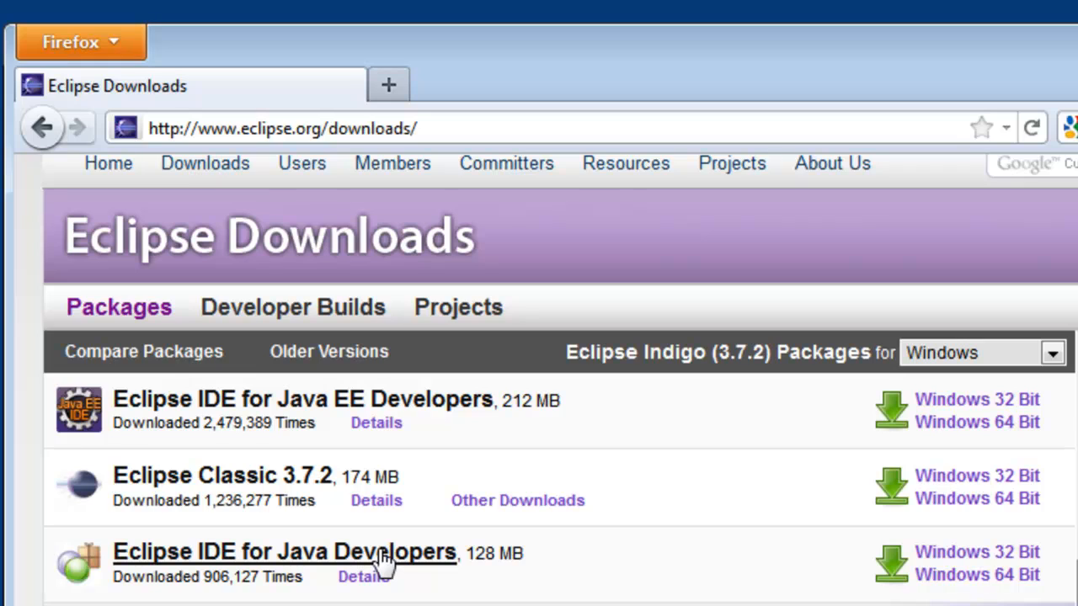
- Download the Windows 64 Bit zip of Eclipse IDE for Java Developers, save it, and move the download list clear of the web page
left_click(964, 575)
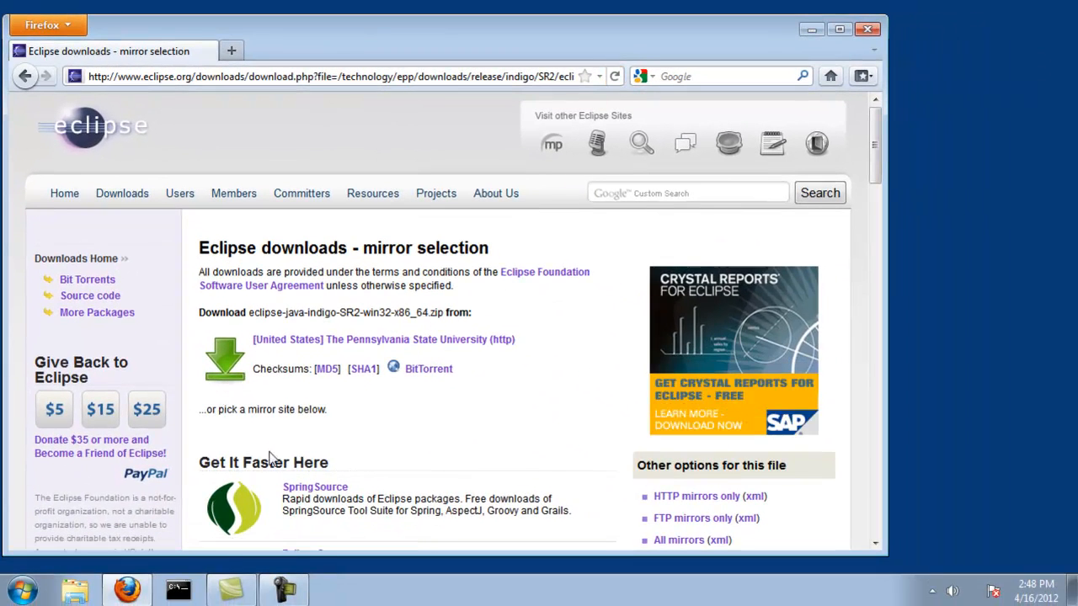
left_click(226, 360)
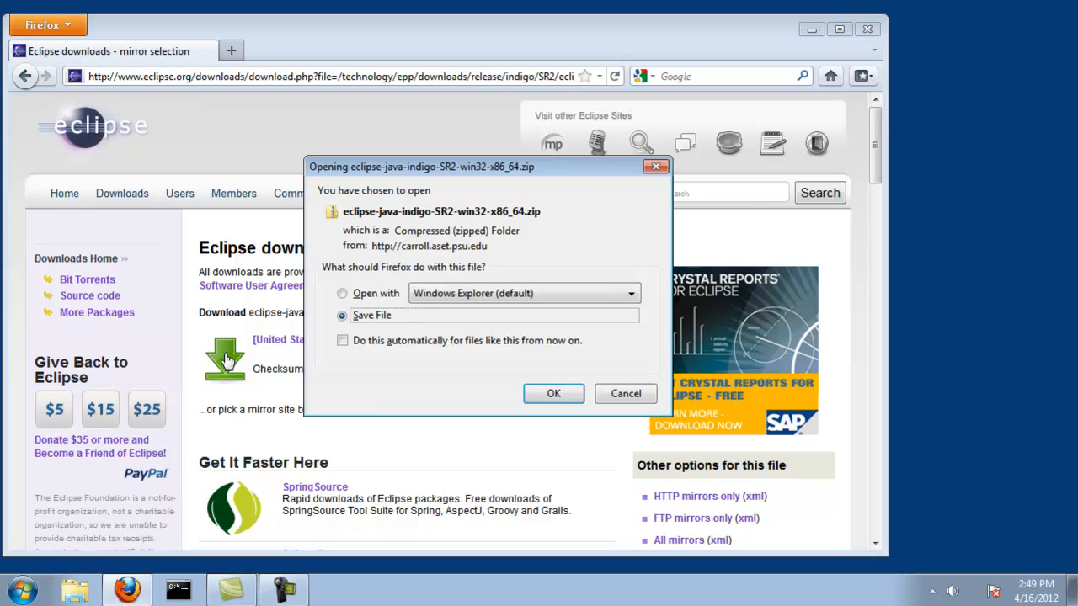
left_click(555, 395)
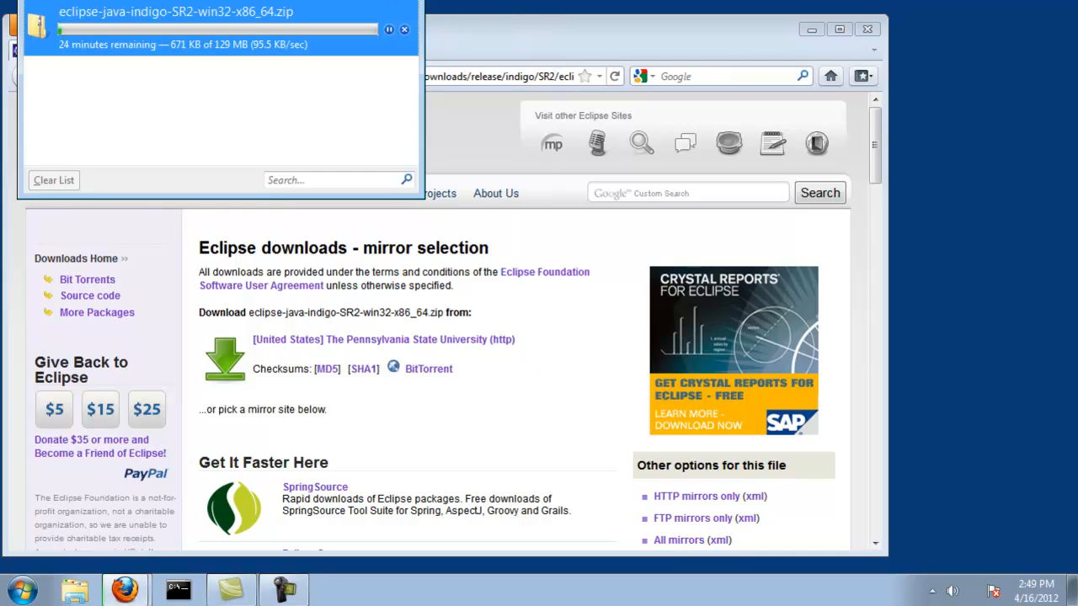
left_click_drag(306, 0, 922, 30)
left_click(484, 36)
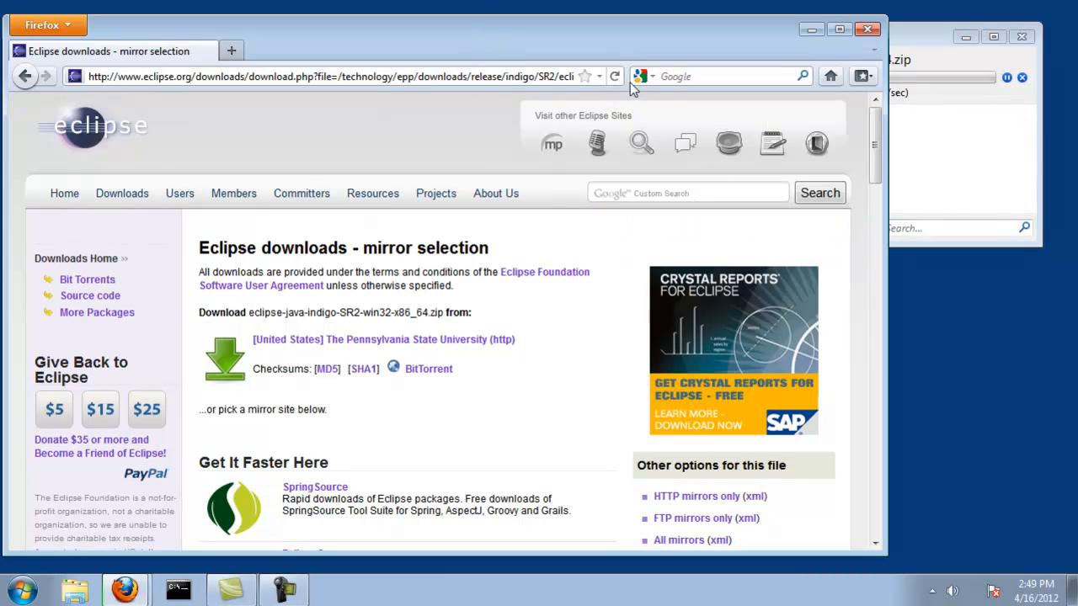
- Search google.com for "get java se" and open Oracle's Java SE Downloads result
left_click(563, 70)
type("google.co")
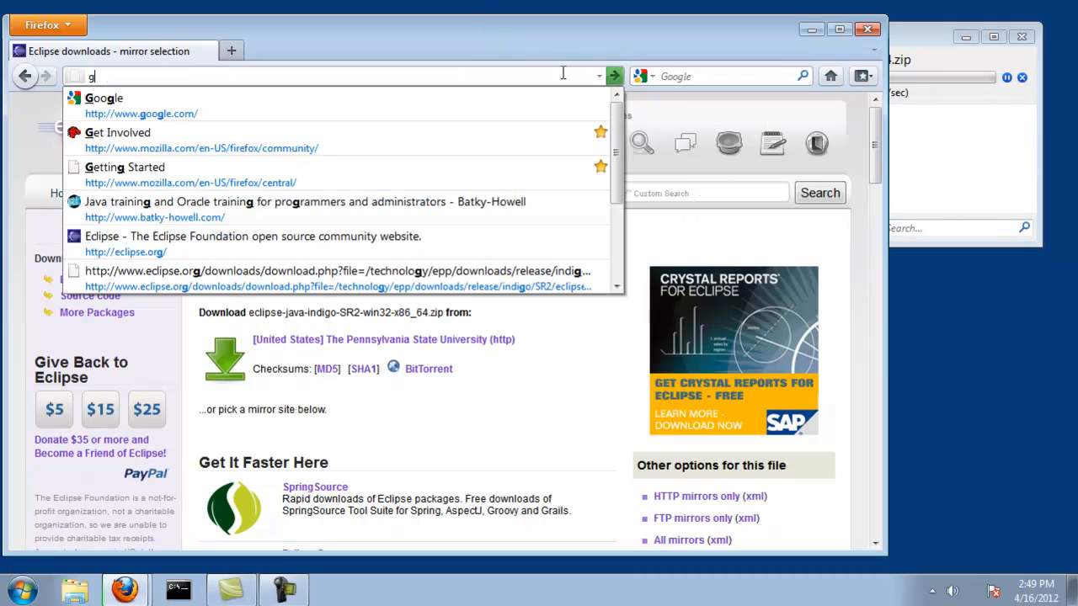
type("m")
key("Return")
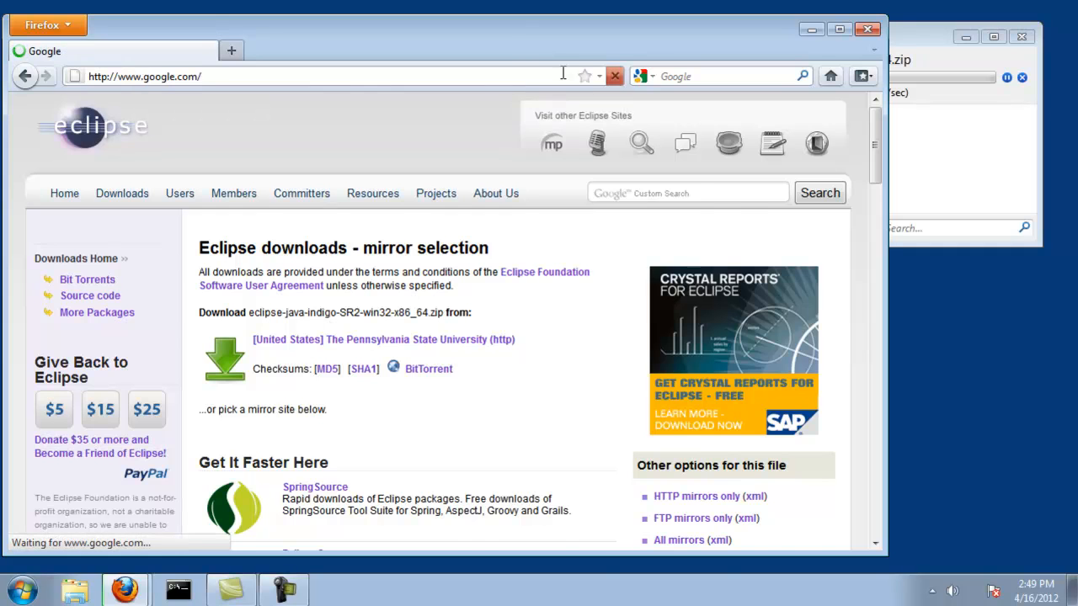
type("get java se")
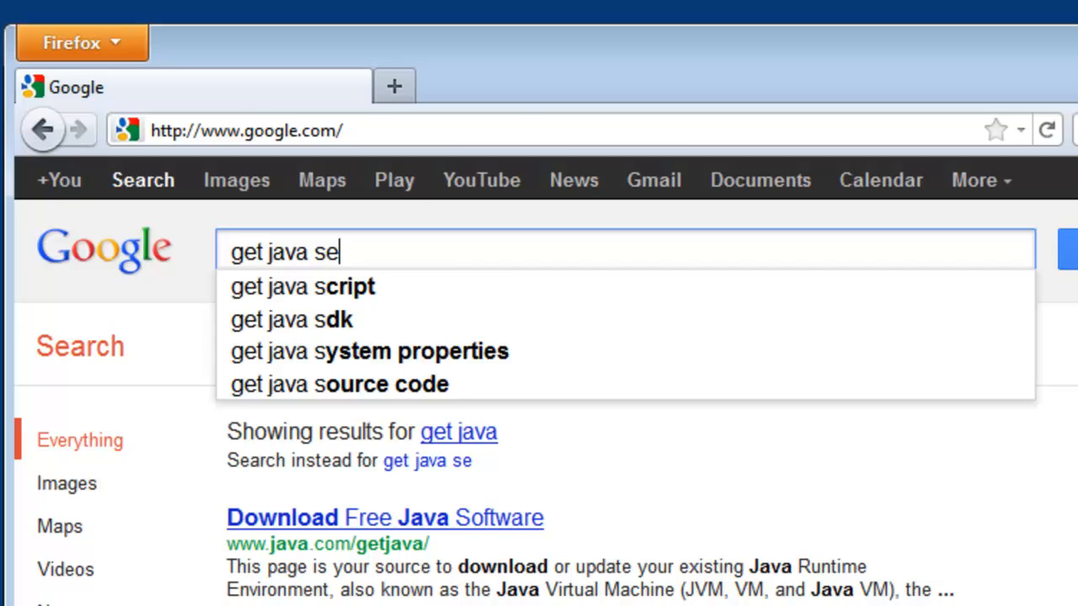
key("Return")
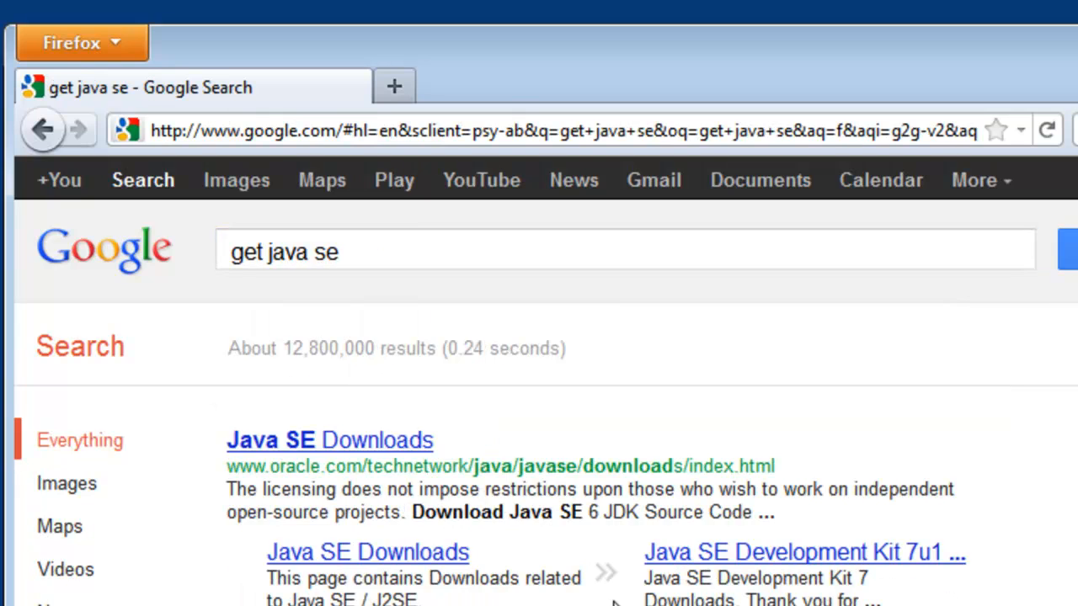
left_click(381, 452)
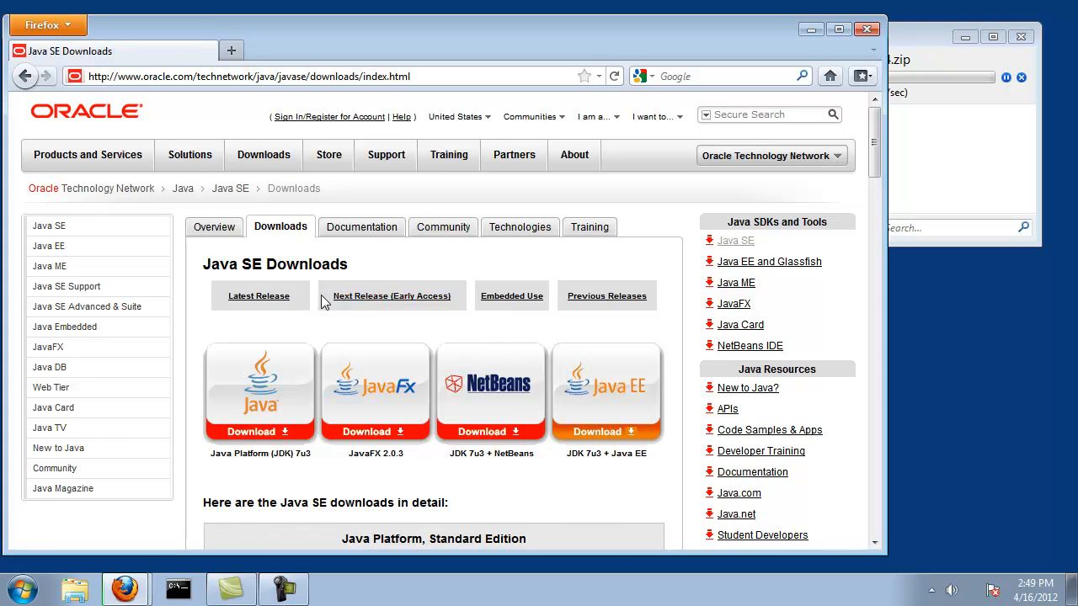
- Open the JDK download page for Java SE 6 Update 31
scroll(324, 299, "down", 6)
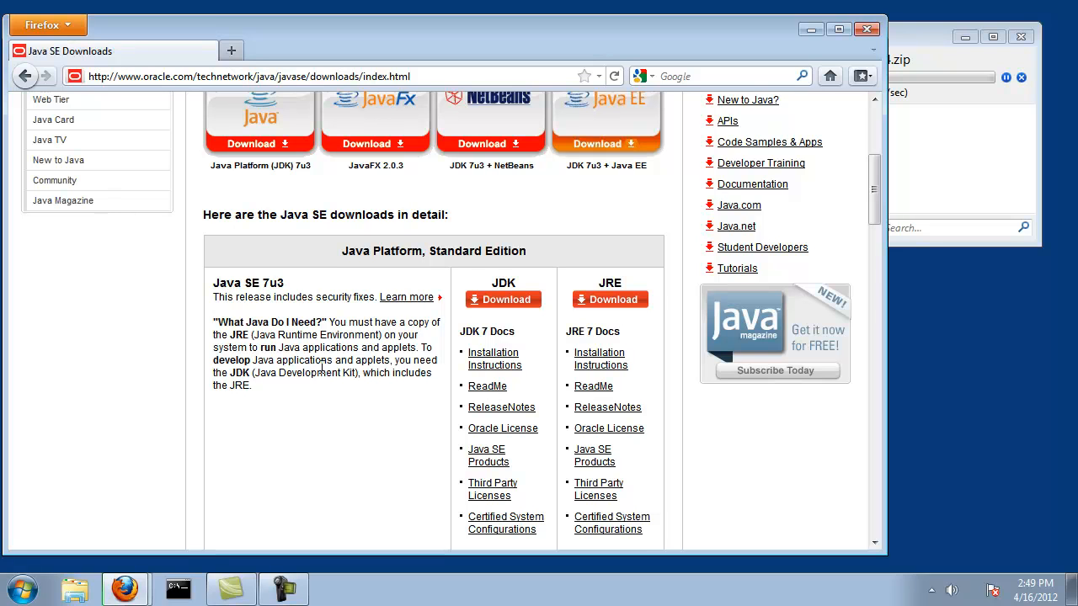
scroll(323, 368, "down", 8)
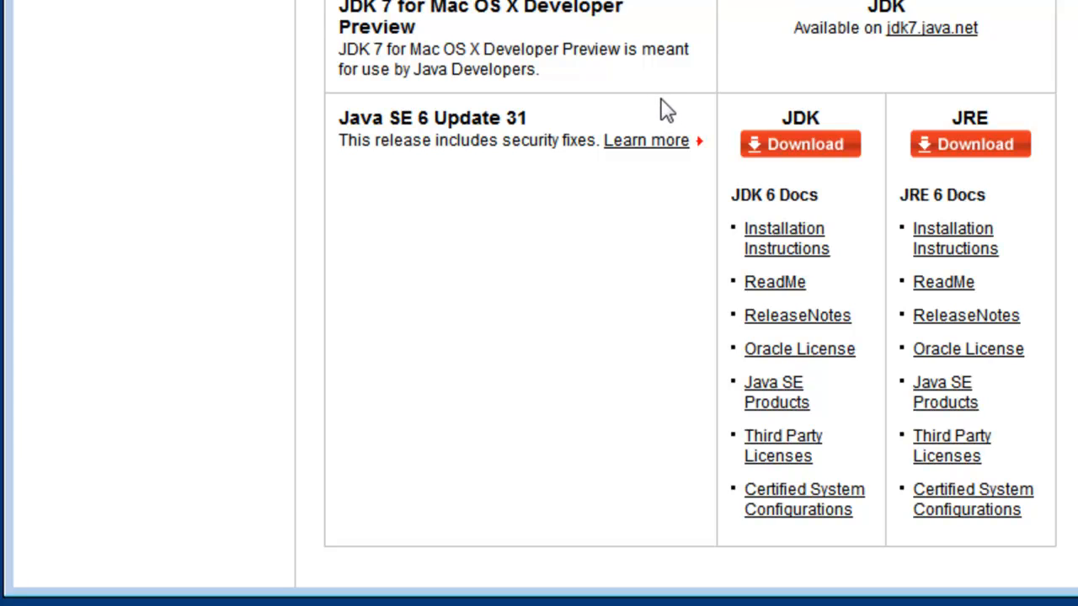
left_click(796, 152)
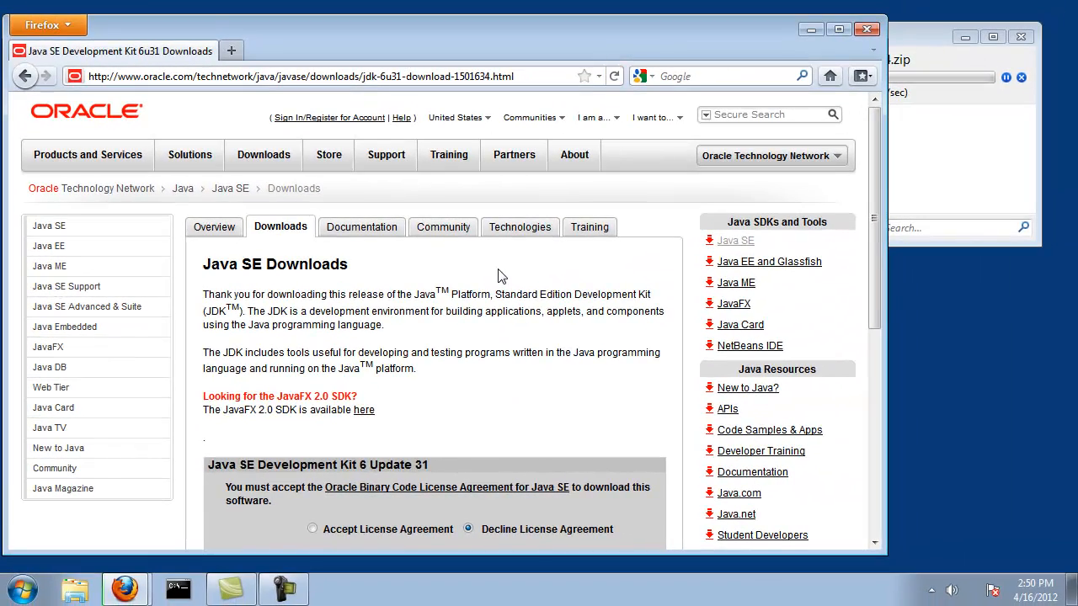
- Accept the Oracle license agreement and save the Windows x64 installer jdk-6u31-windows-x64.exe
scroll(481, 327, "down", 6)
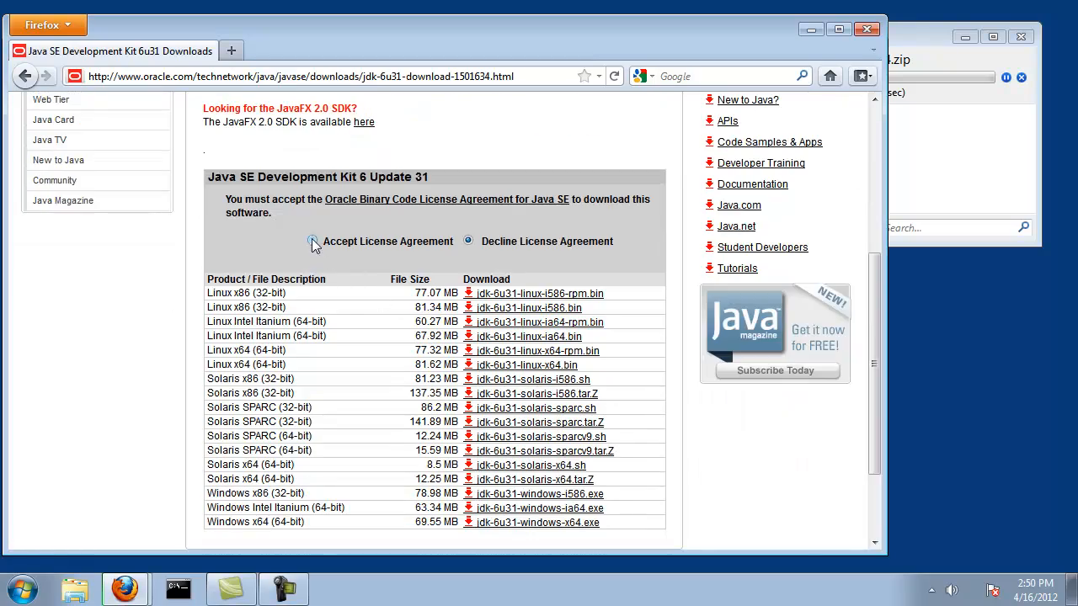
left_click(312, 243)
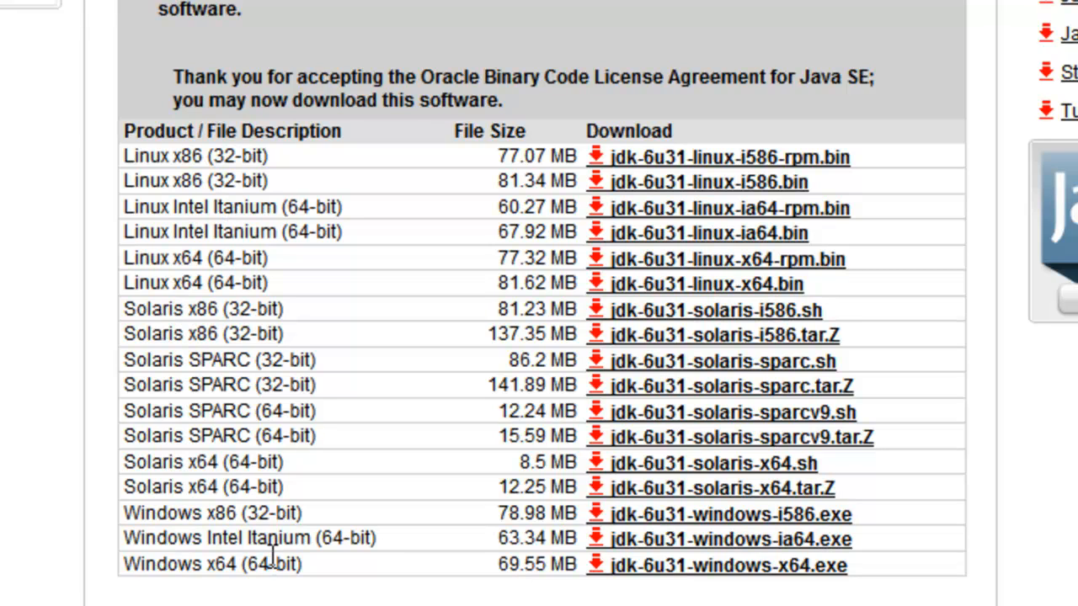
left_click_drag(141, 563, 243, 559)
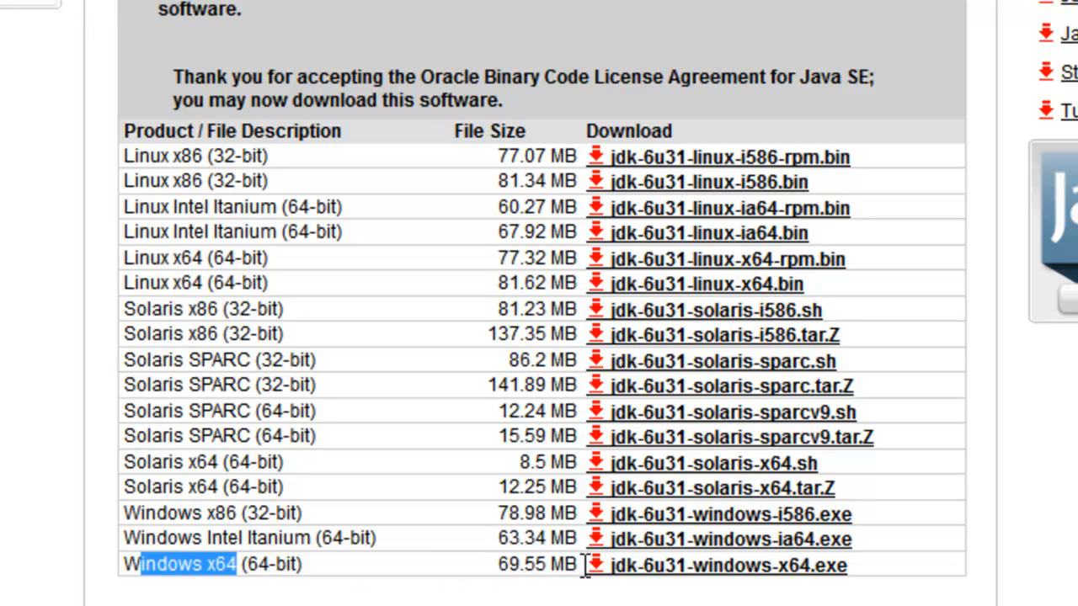
left_click(669, 579)
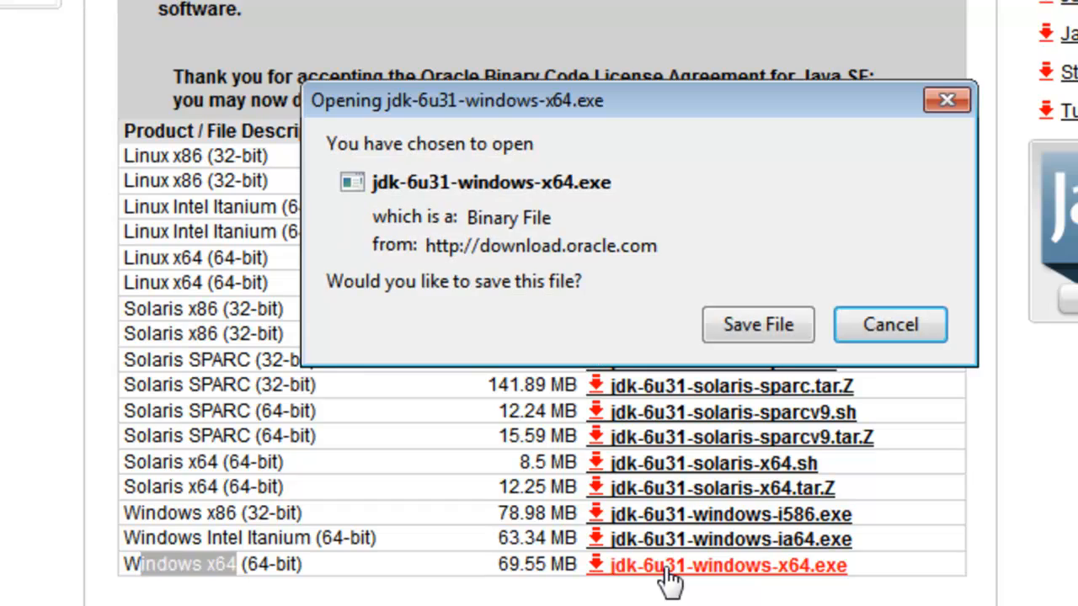
left_click(779, 324)
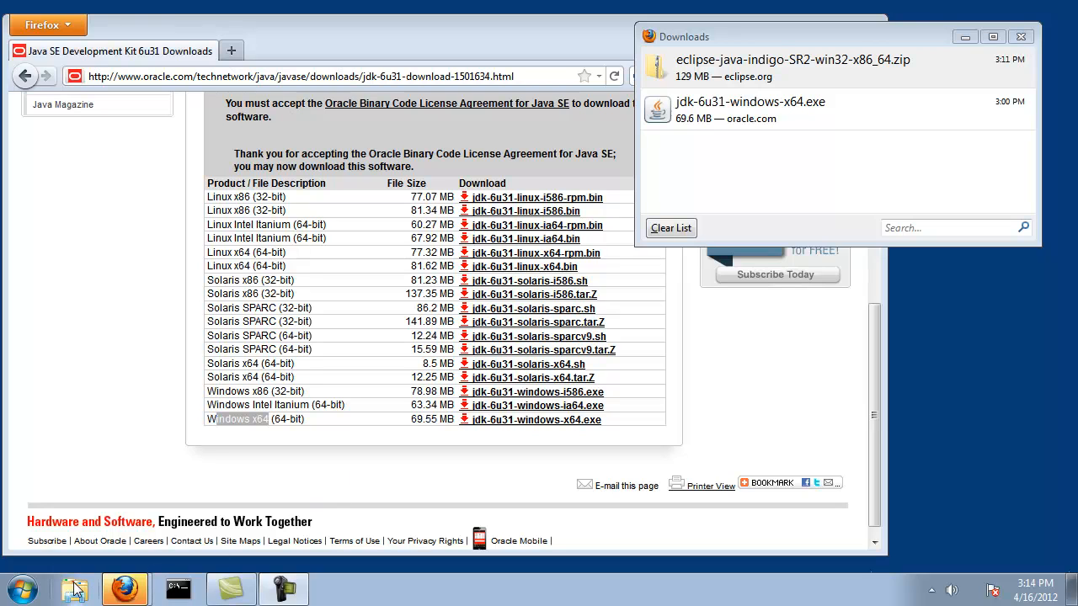
- Open the folder containing the downloaded Eclipse zip, extract IntroJavaforNonC-SF.zip to c:\, and close the extracted-files window
right_click(760, 79)
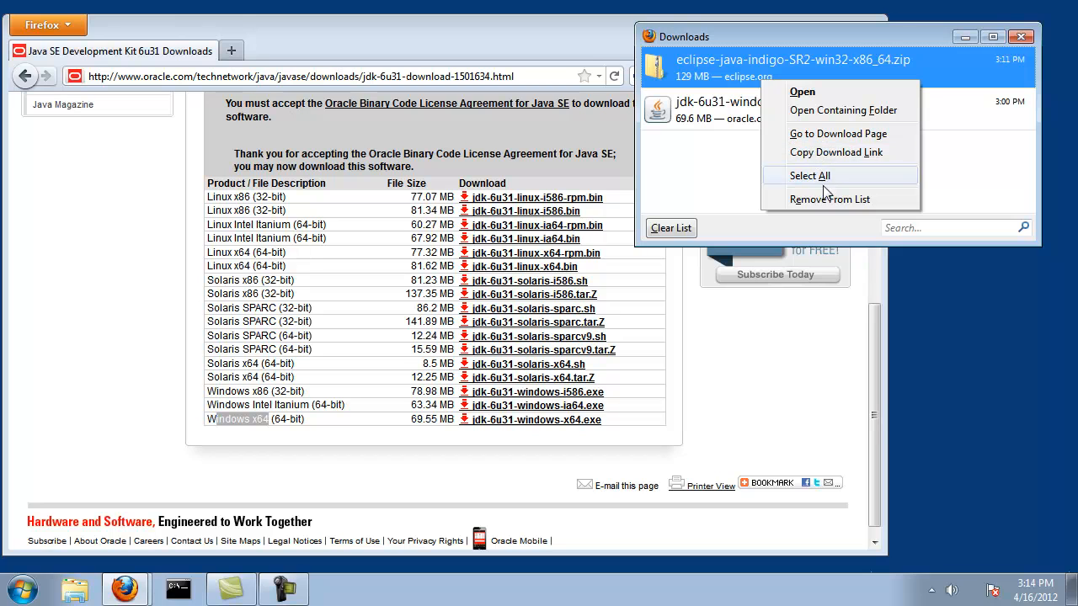
left_click(852, 110)
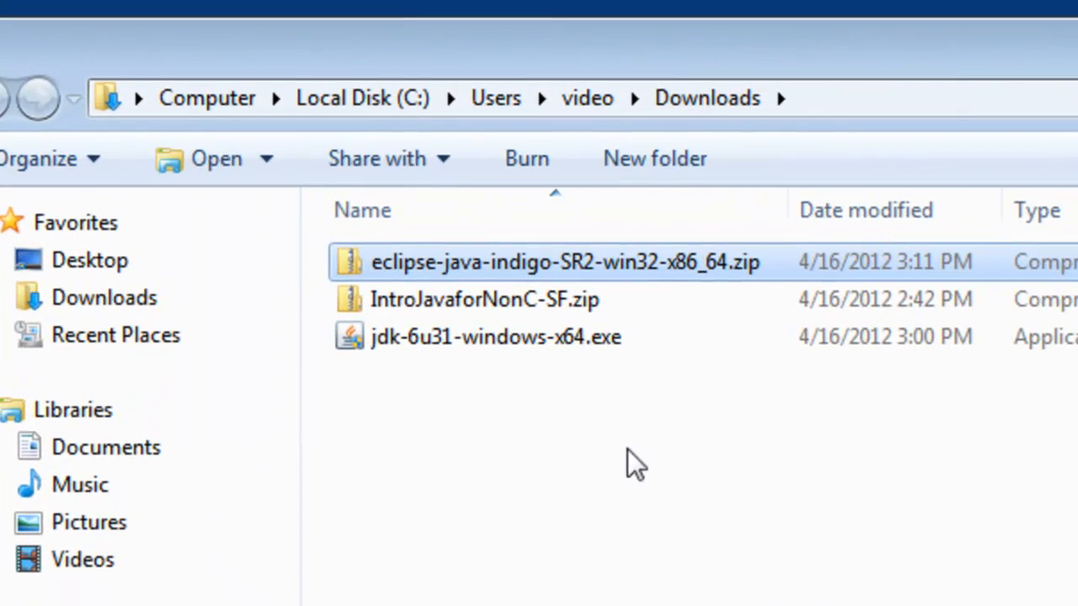
left_click(440, 241)
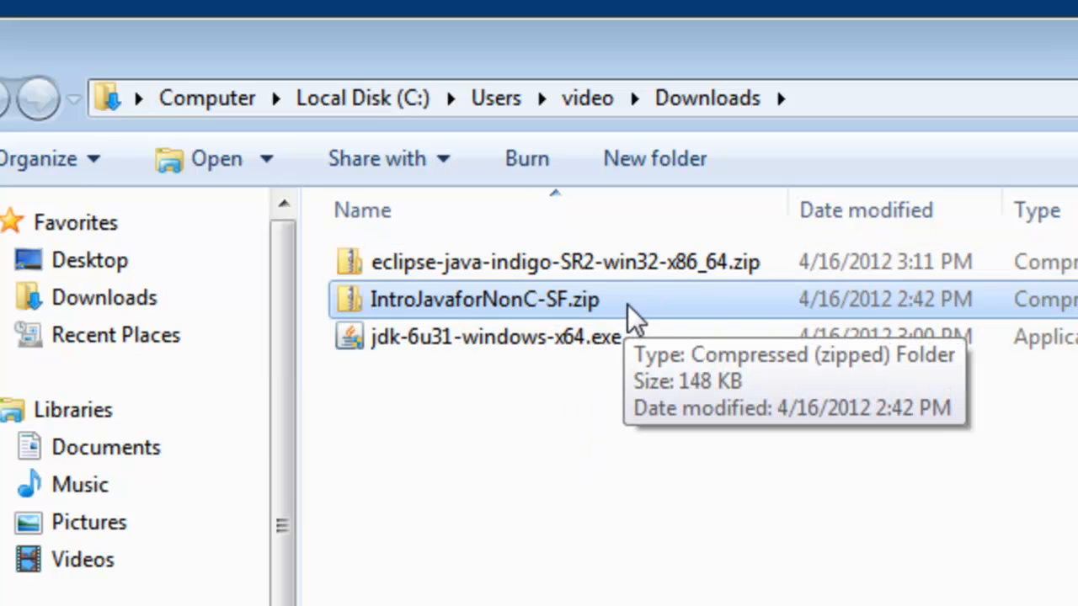
right_click(489, 310)
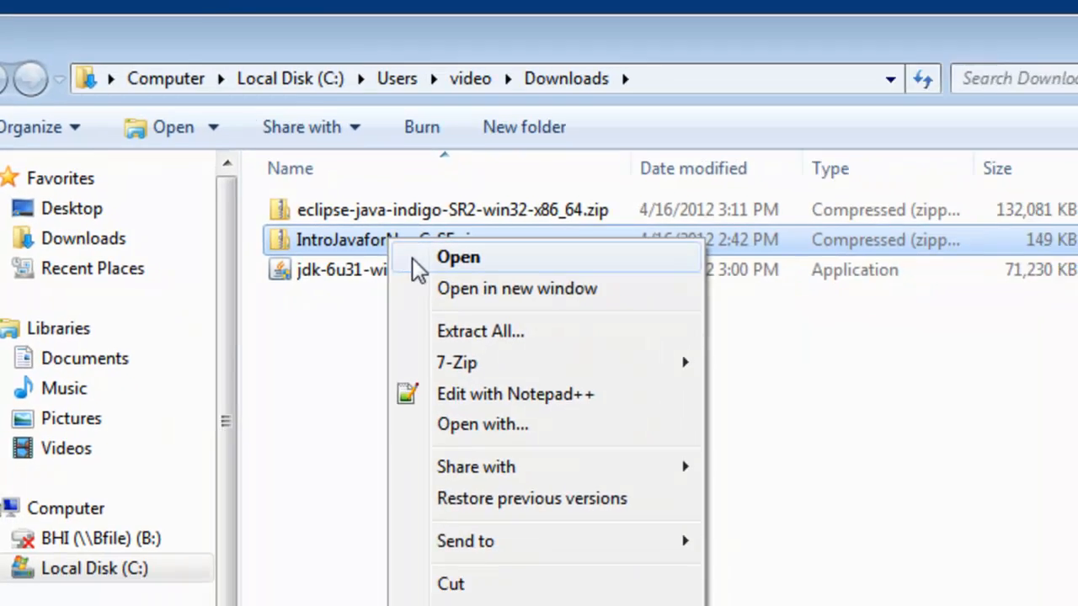
left_click(471, 331)
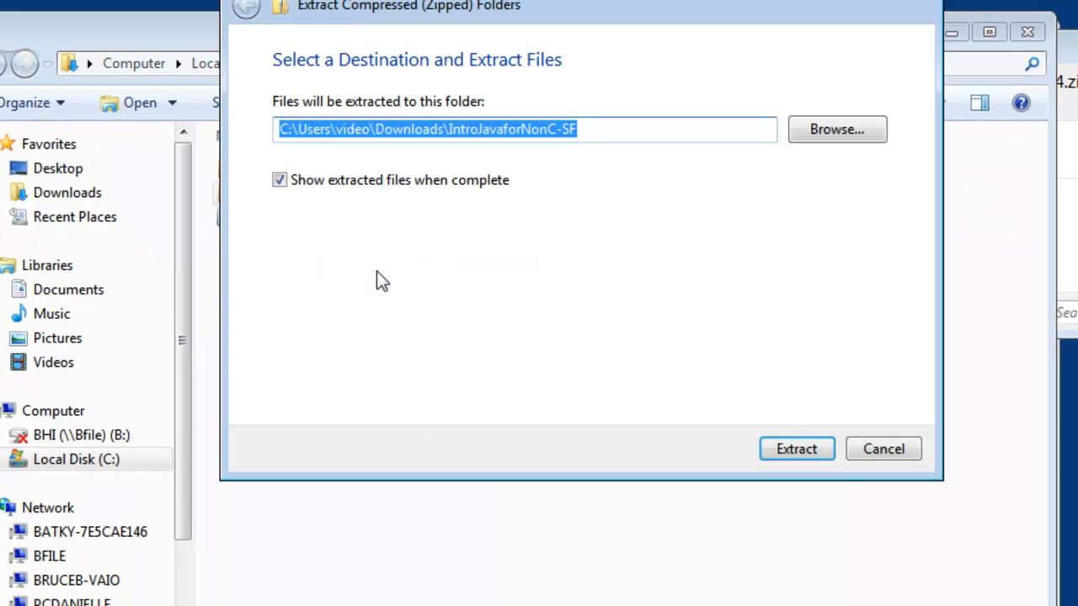
type("c:\\")
key("Return")
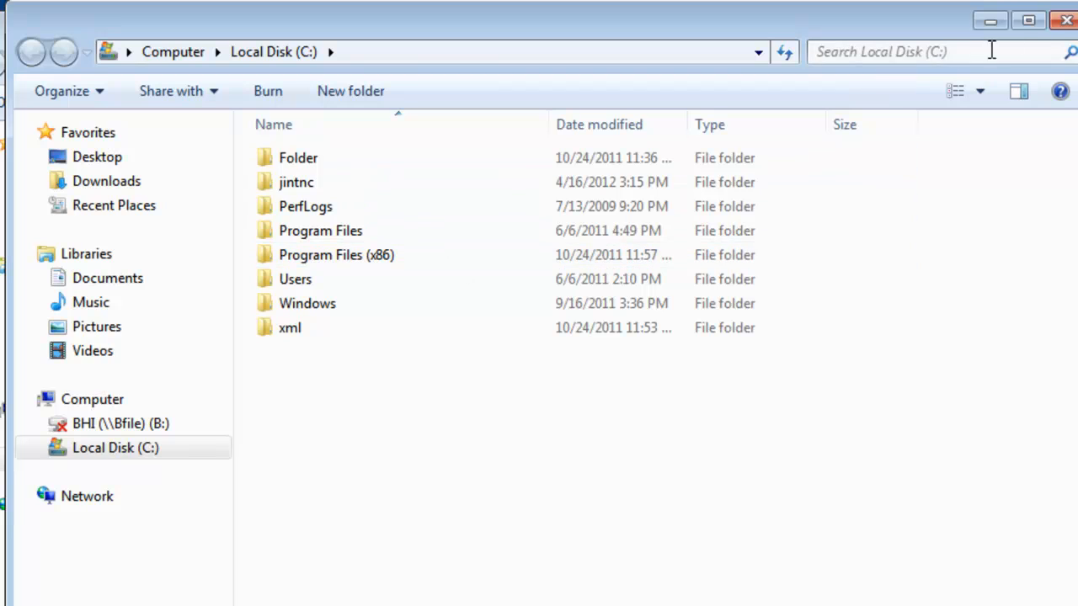
left_click(1064, 25)
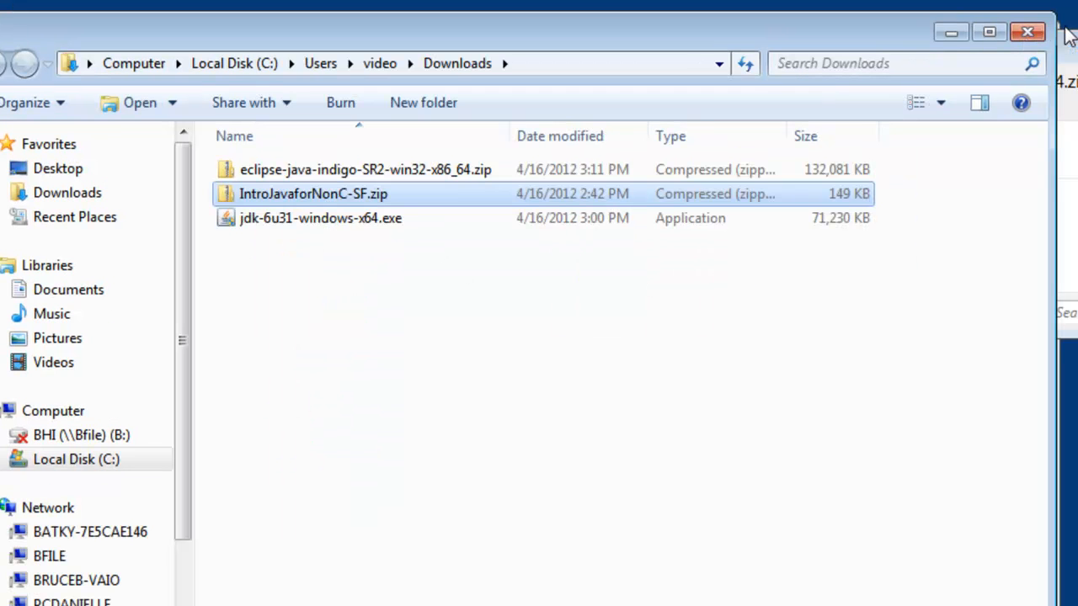
- Extract eclipse-java-indigo-SR2-win32-x86_64.zip to c:\ and open the extracted eclipse folder
left_click(362, 169)
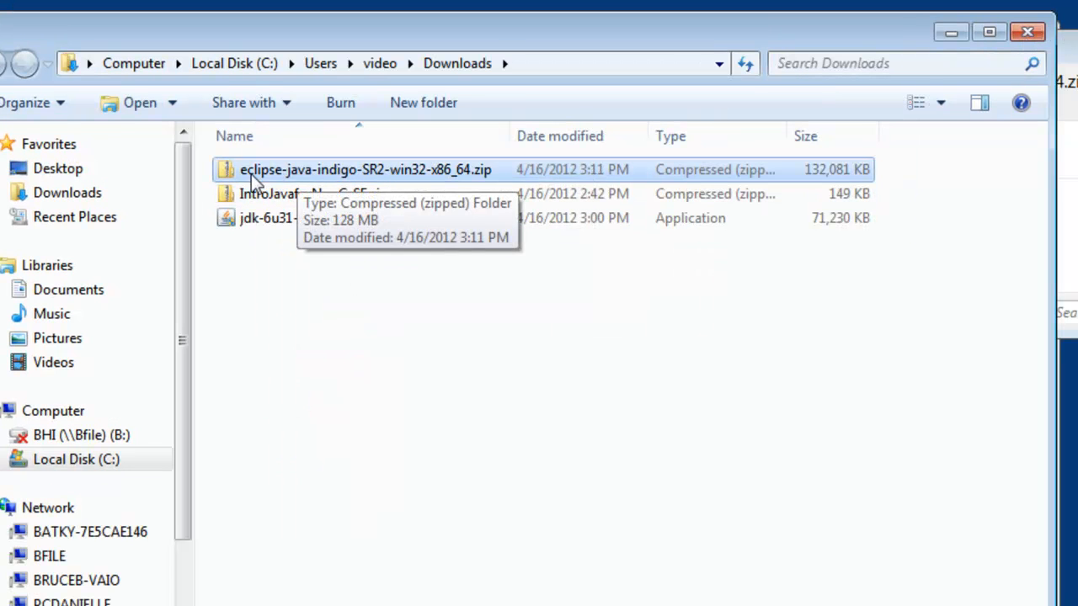
right_click(377, 172)
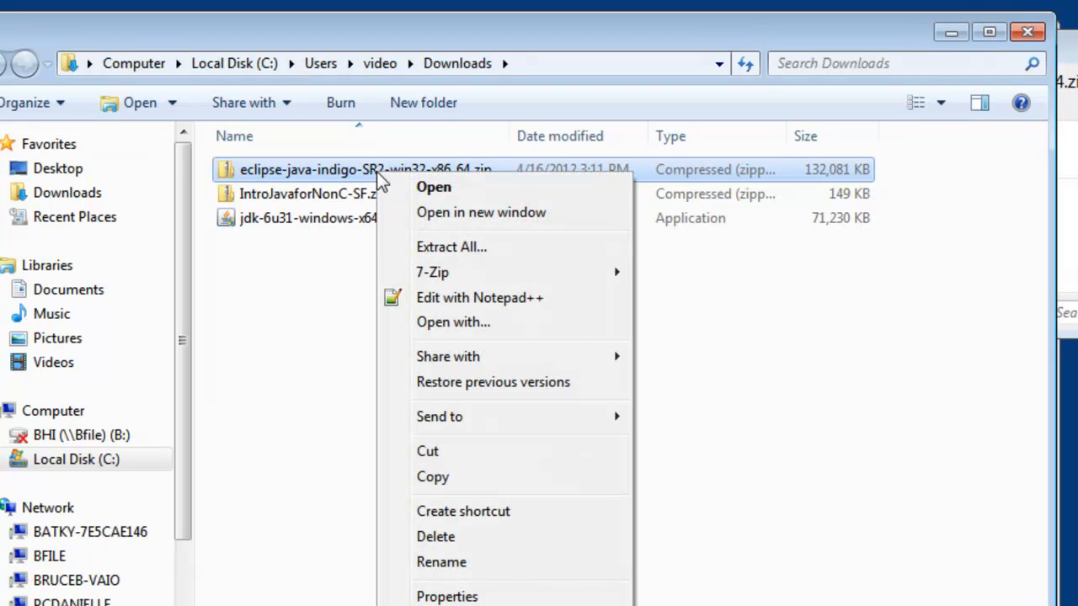
left_click(446, 248)
type("c")
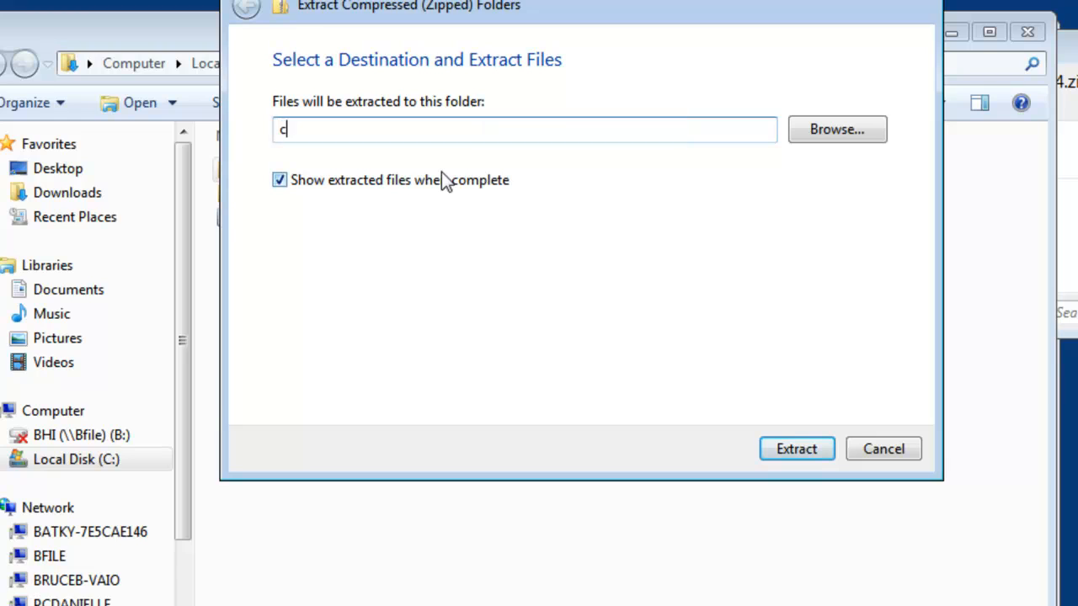
type(":\\")
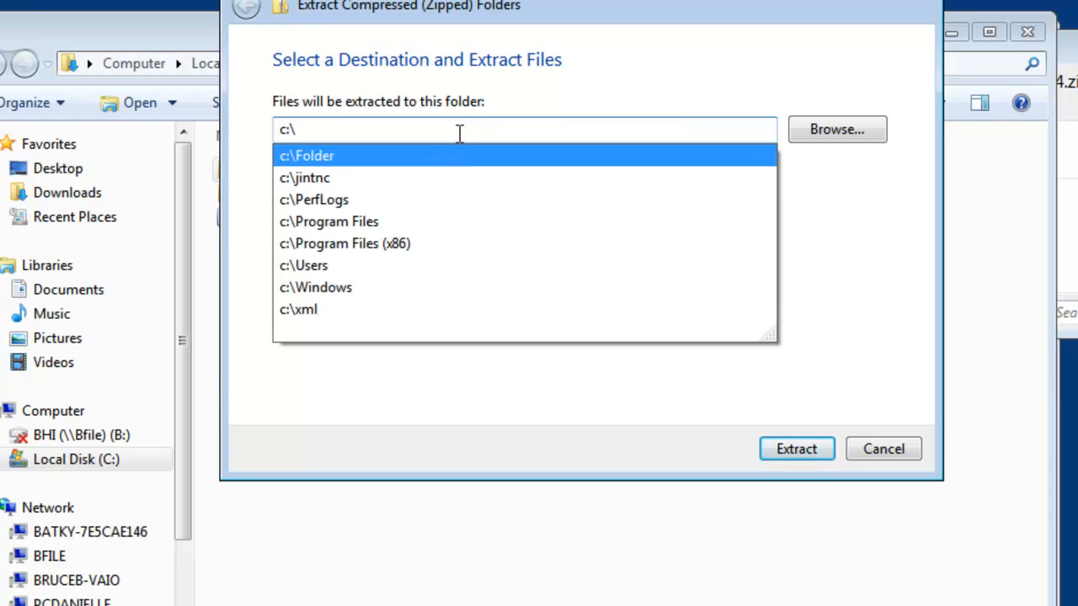
left_click(805, 448)
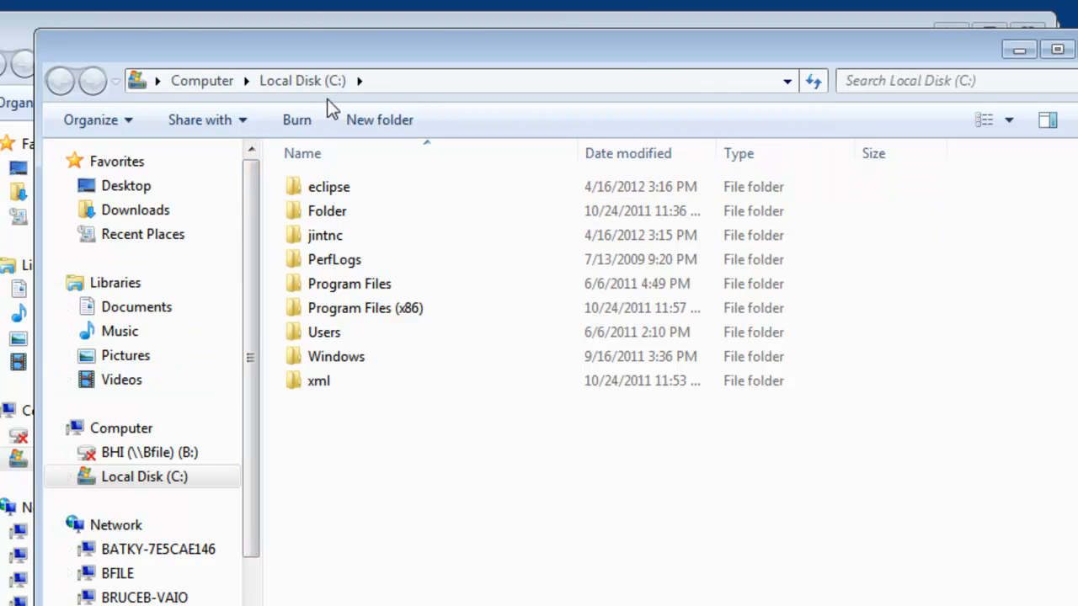
left_click(334, 190)
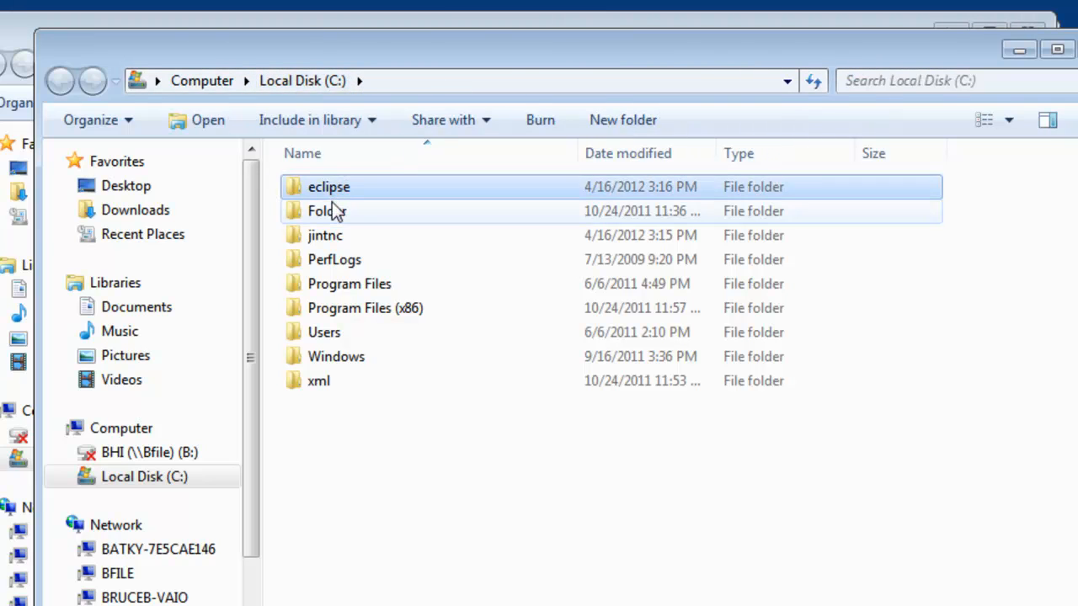
double_click(335, 190)
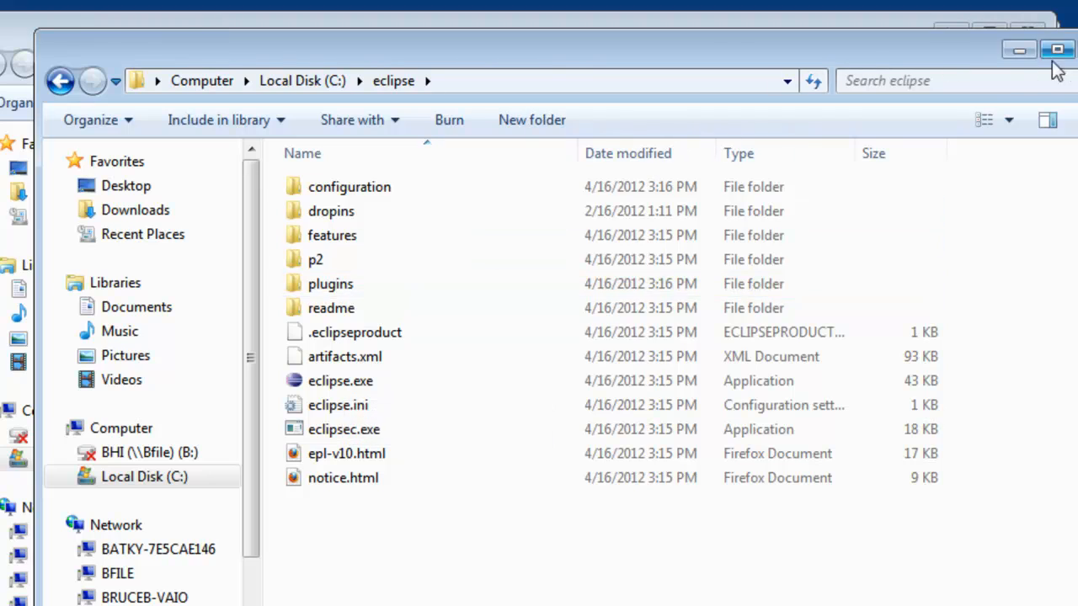
- Close the extracted eclipse folder window and the browser's download list, and launch the jdk-6u31-windows-x64.exe installer
left_click(1077, 49)
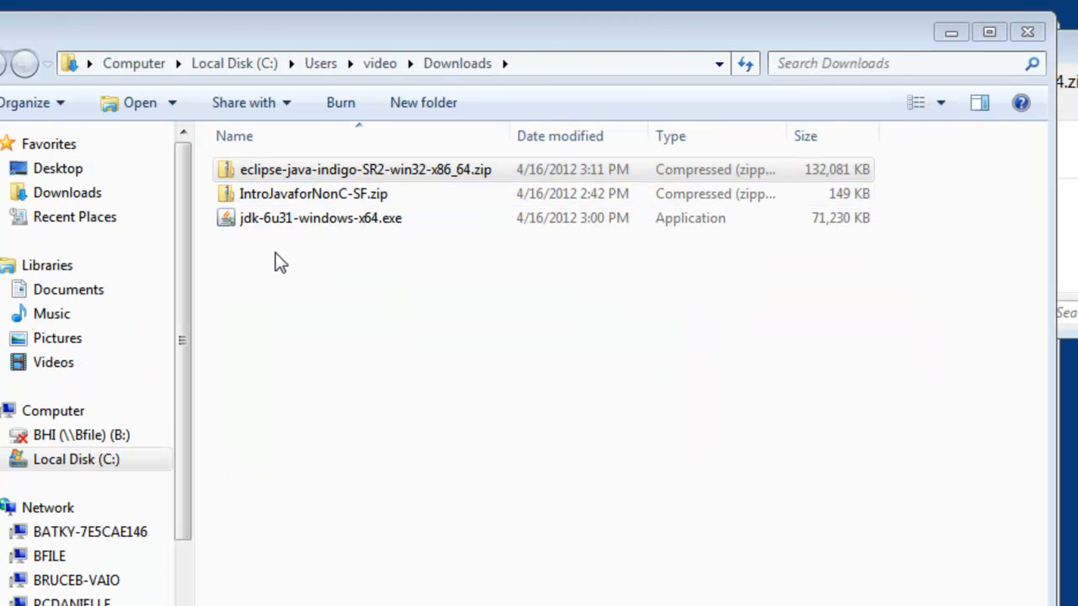
left_click(309, 216)
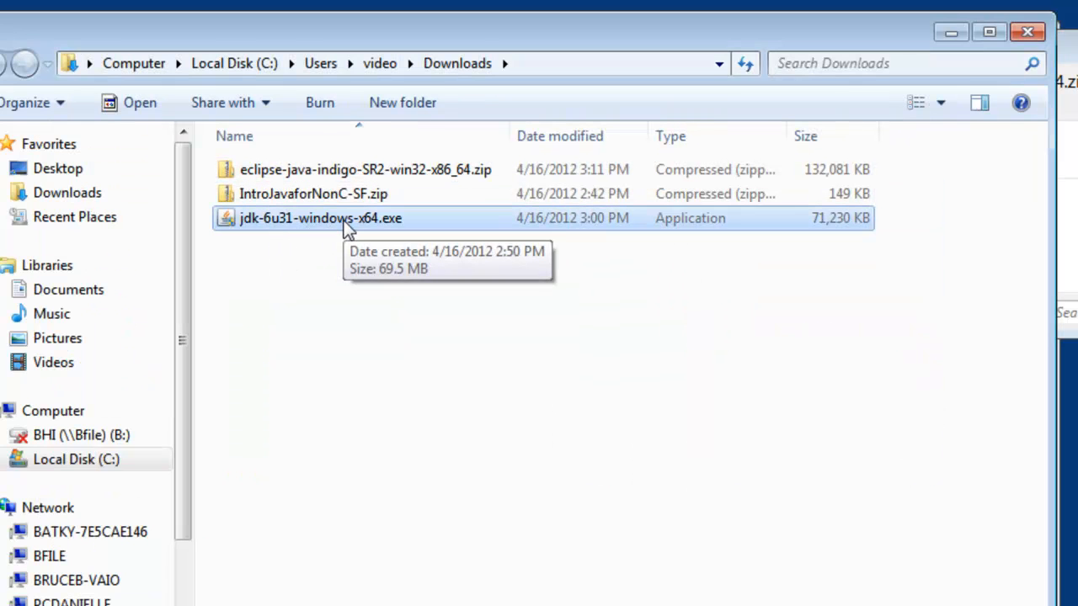
left_click(1073, 252)
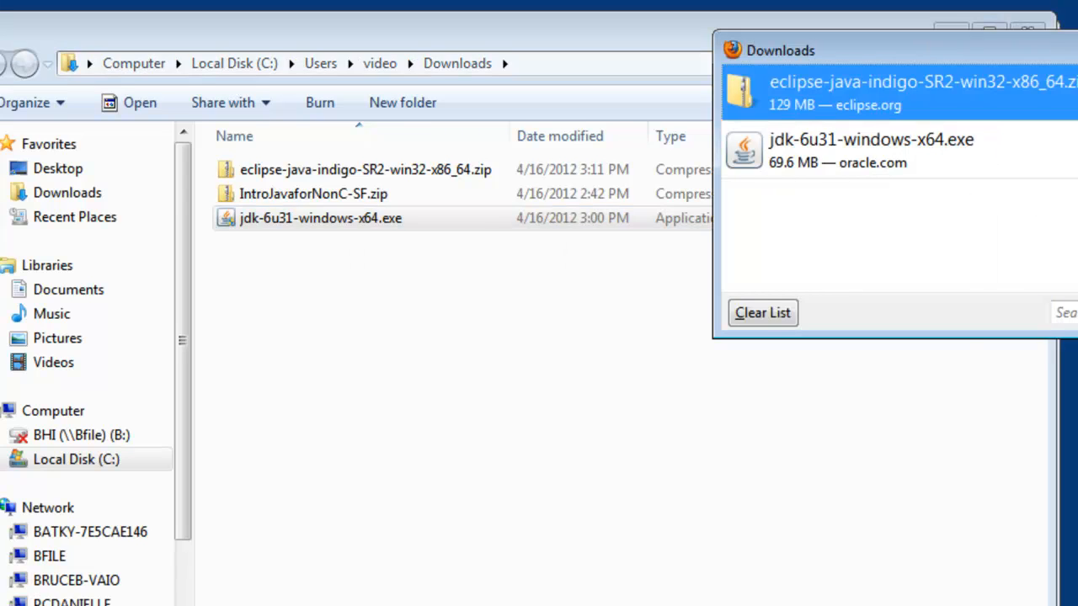
left_click(1077, 47)
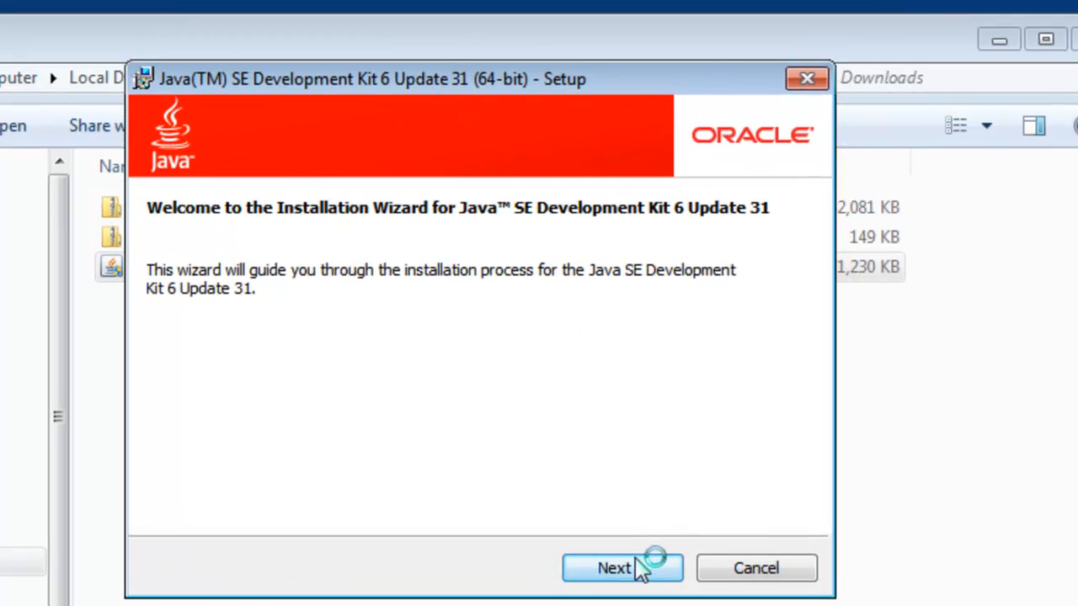
- Install the JDK with its default features to C:\Program Files\Java\jdk1.6.0_31\ and the JRE to C:\Program Files\Java\jre6\
left_click(633, 570)
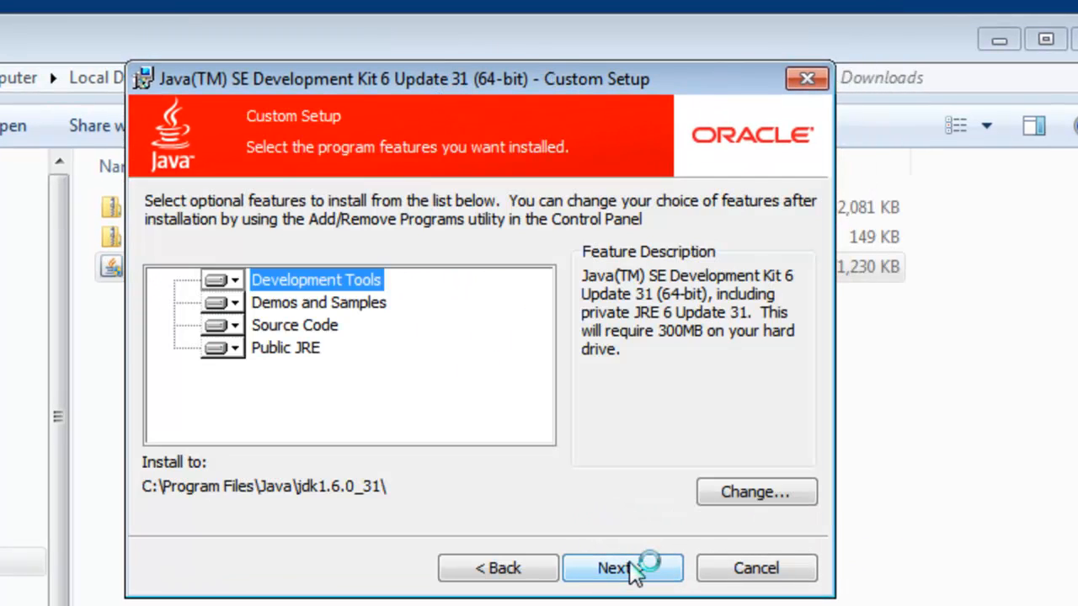
left_click(632, 566)
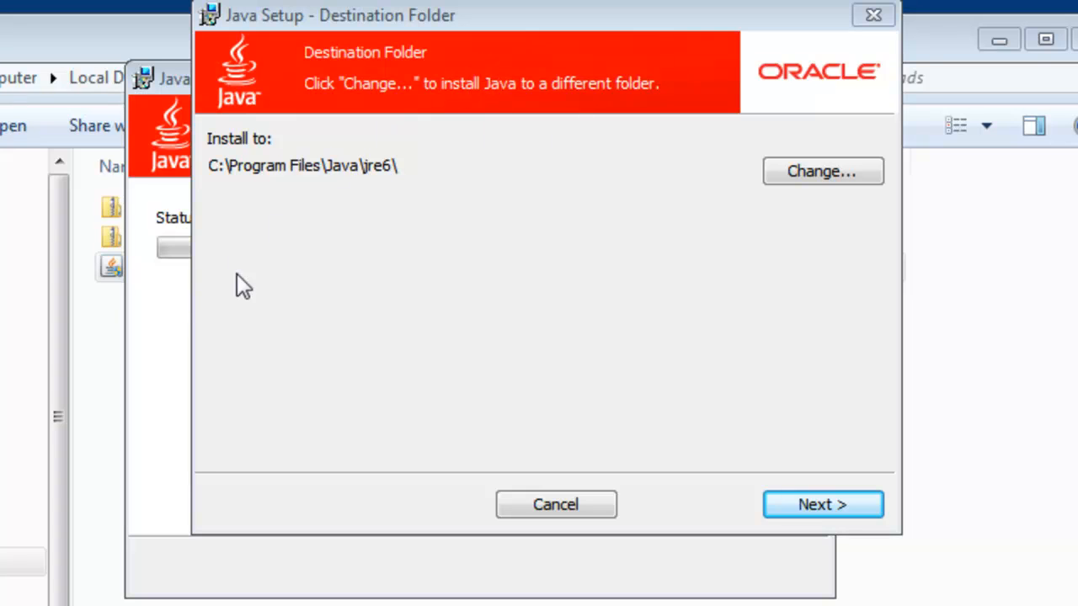
left_click_drag(503, 15, 495, 37)
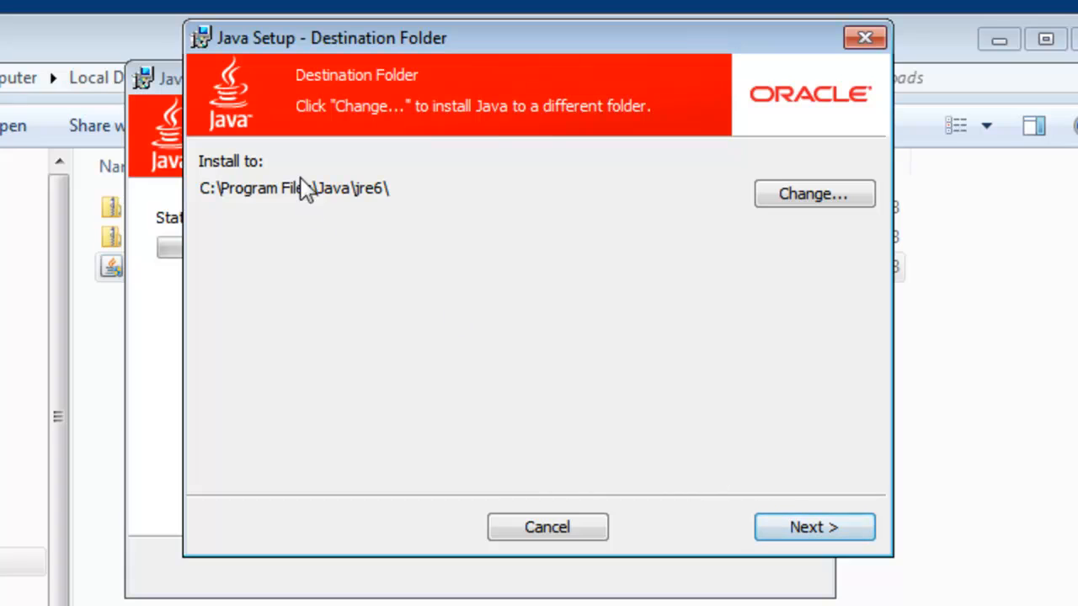
left_click(802, 527)
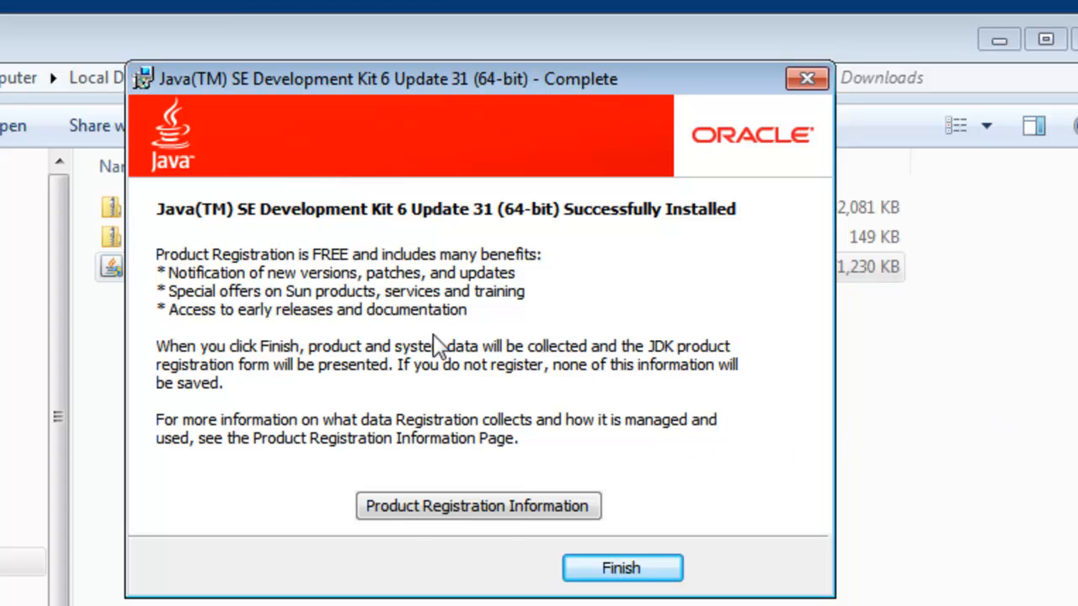
- Finish the JDK setup wizard and close the Java registration page along with the browser
left_click(623, 570)
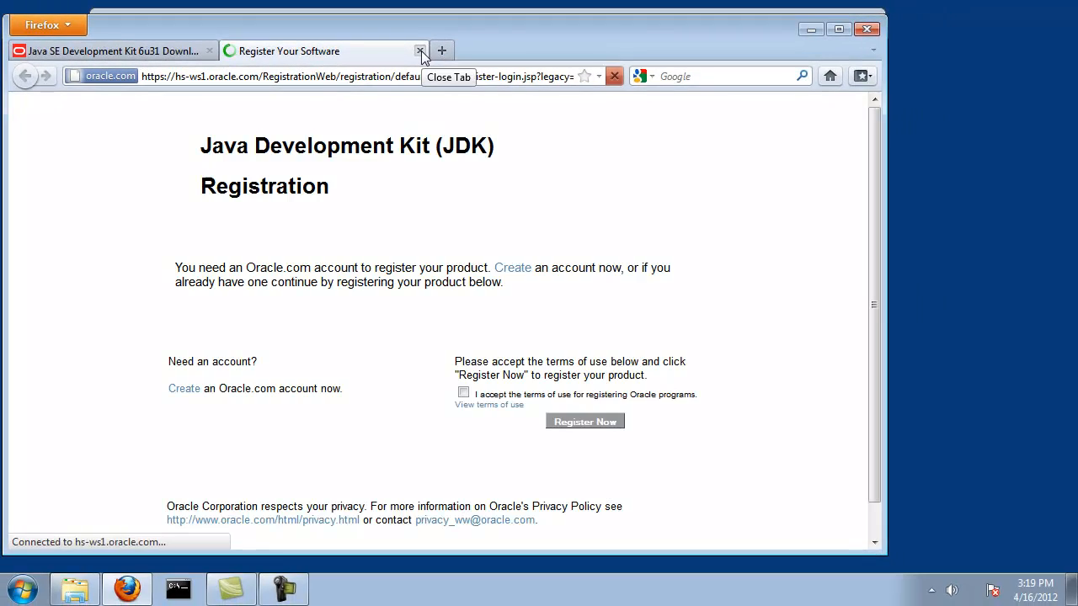
left_click(420, 50)
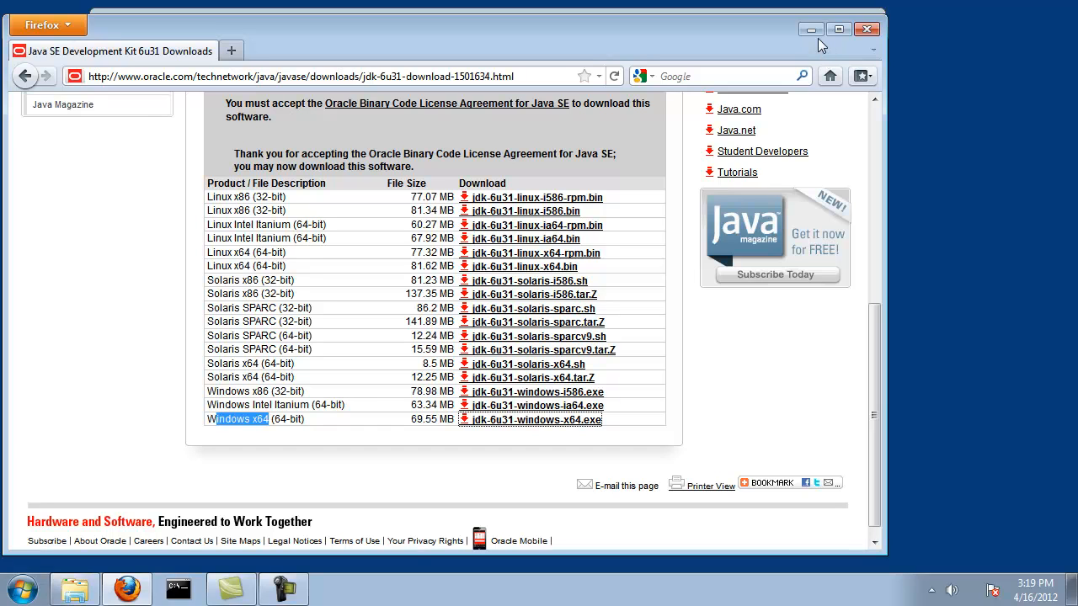
left_click(855, 32)
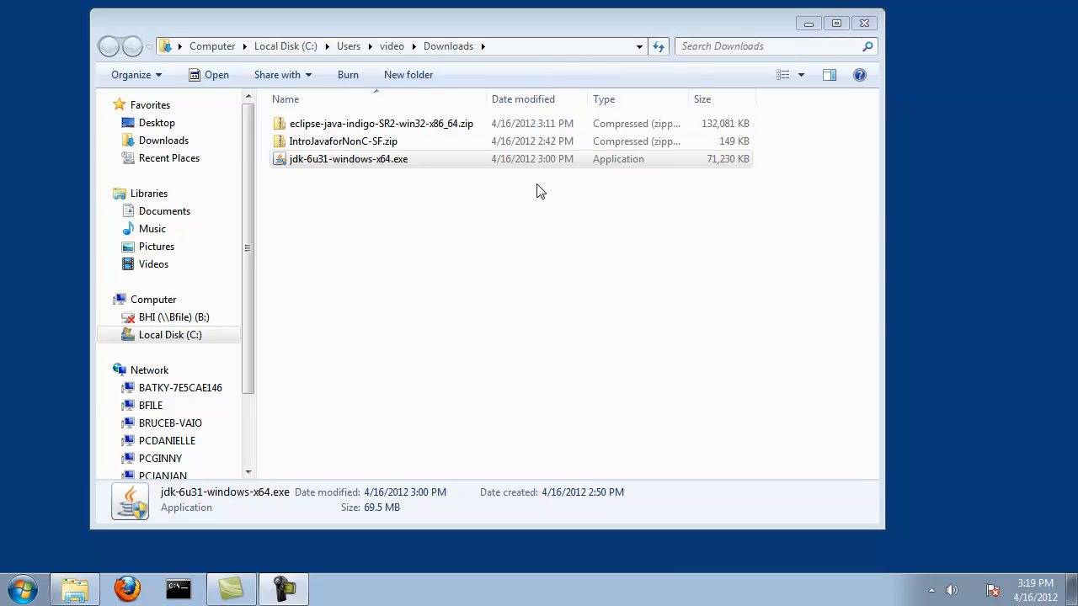
- Open the installed JDK folder C:\Program Files\Java\jdk1.6.0_31
left_click(192, 336)
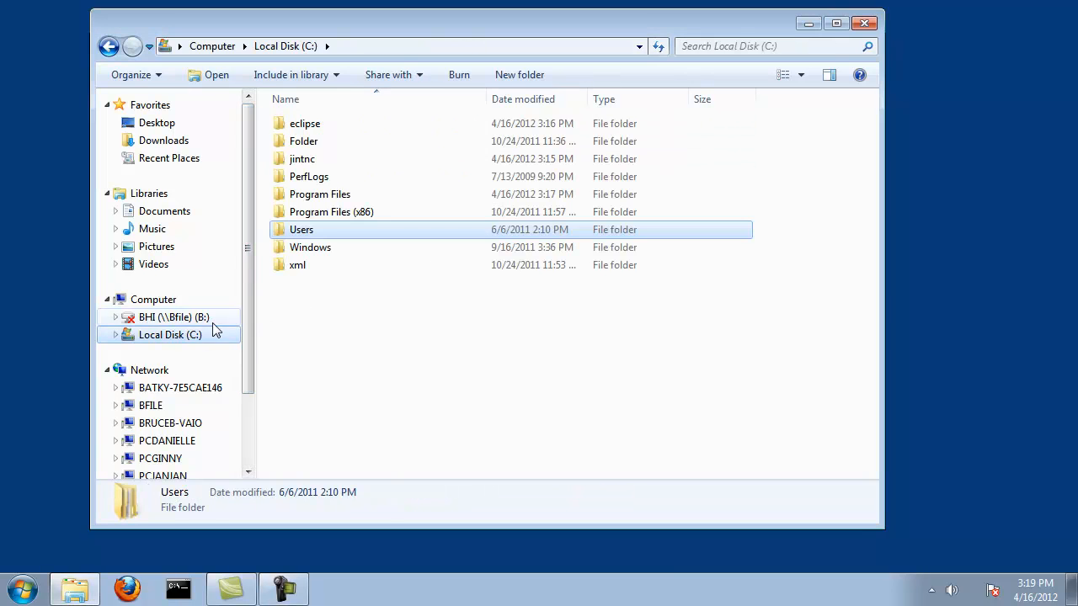
double_click(328, 194)
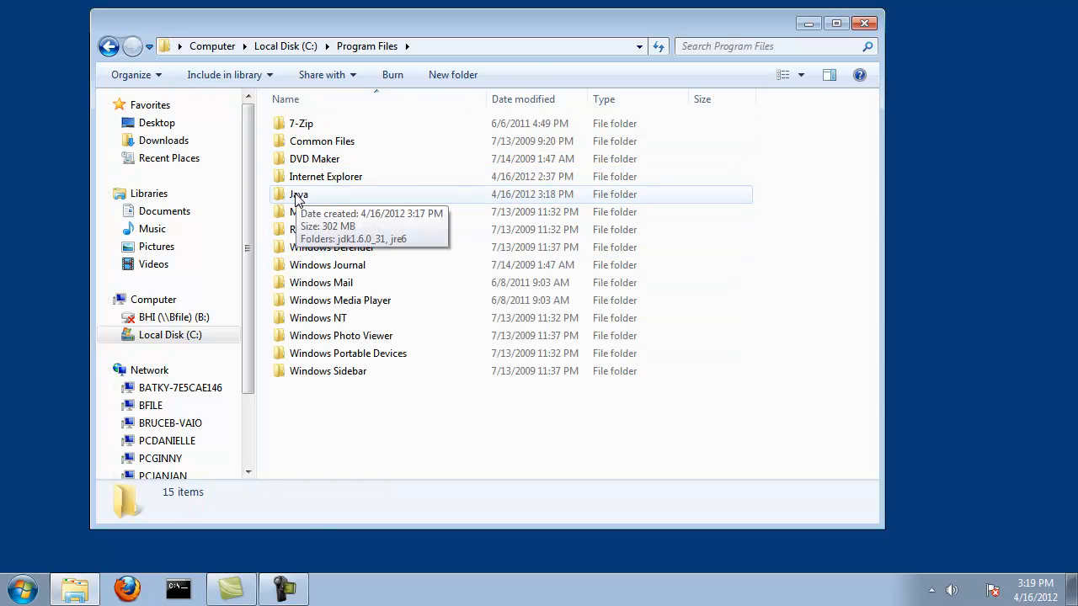
double_click(301, 195)
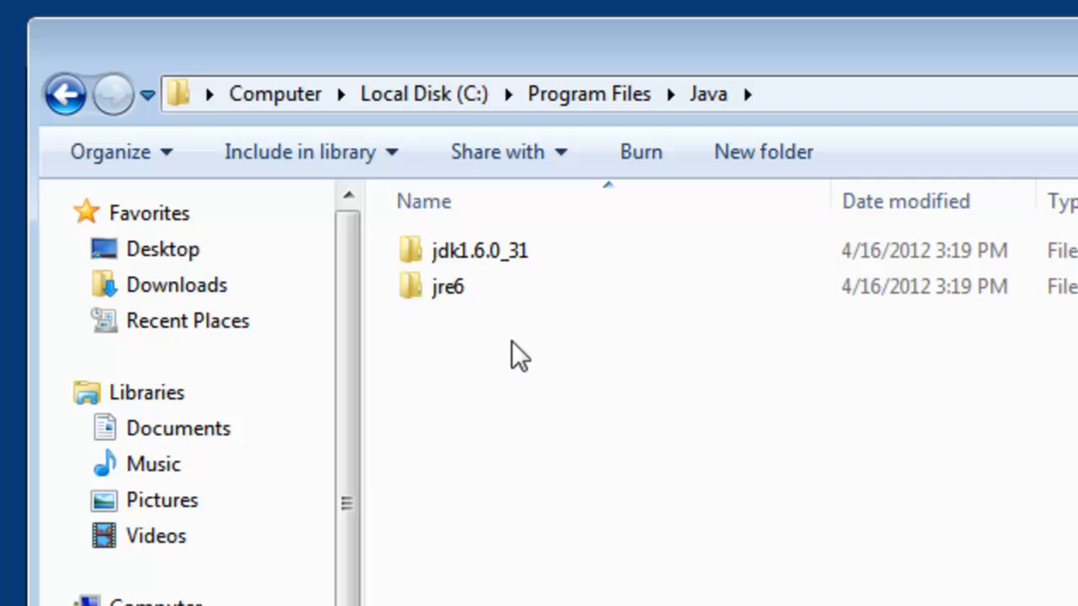
left_click(487, 260)
double_click(483, 257)
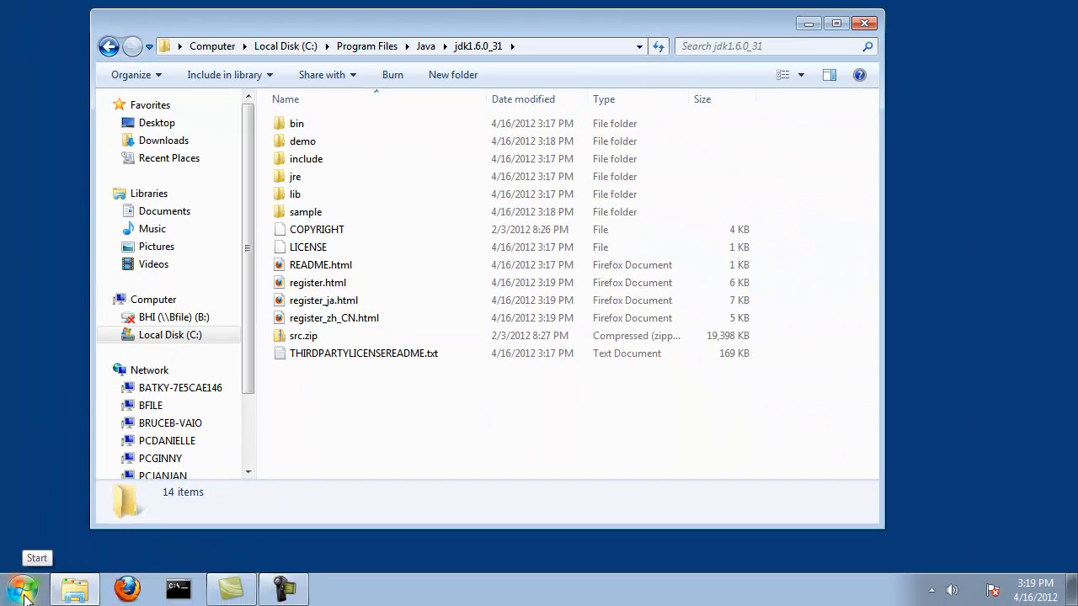
- Open the advanced system settings from the System page of Control Panel's System and Security section
left_click(23, 591)
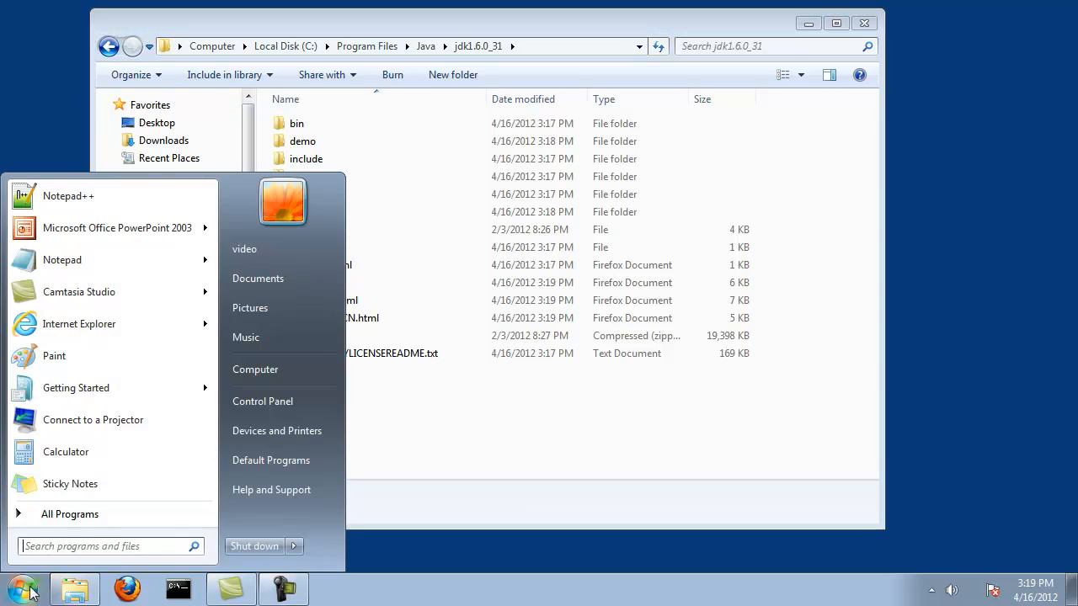
left_click(259, 403)
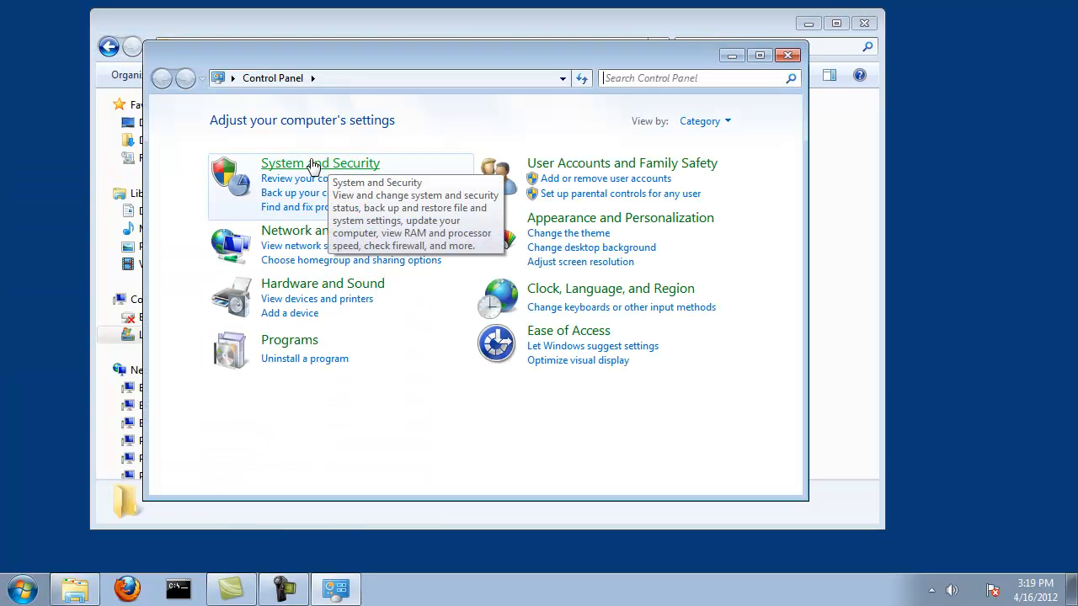
left_click(308, 164)
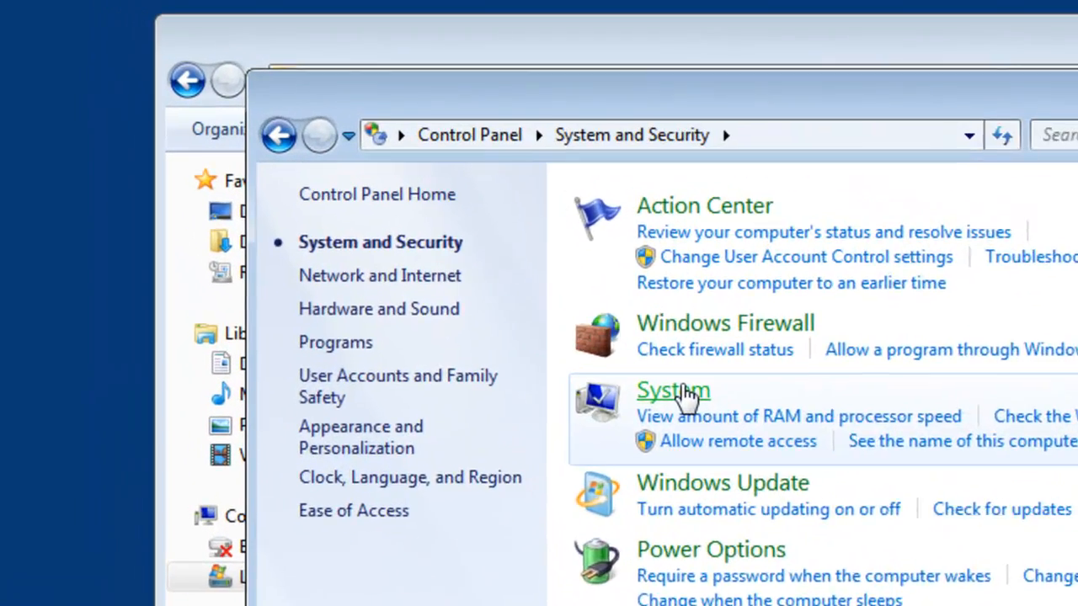
left_click(686, 394)
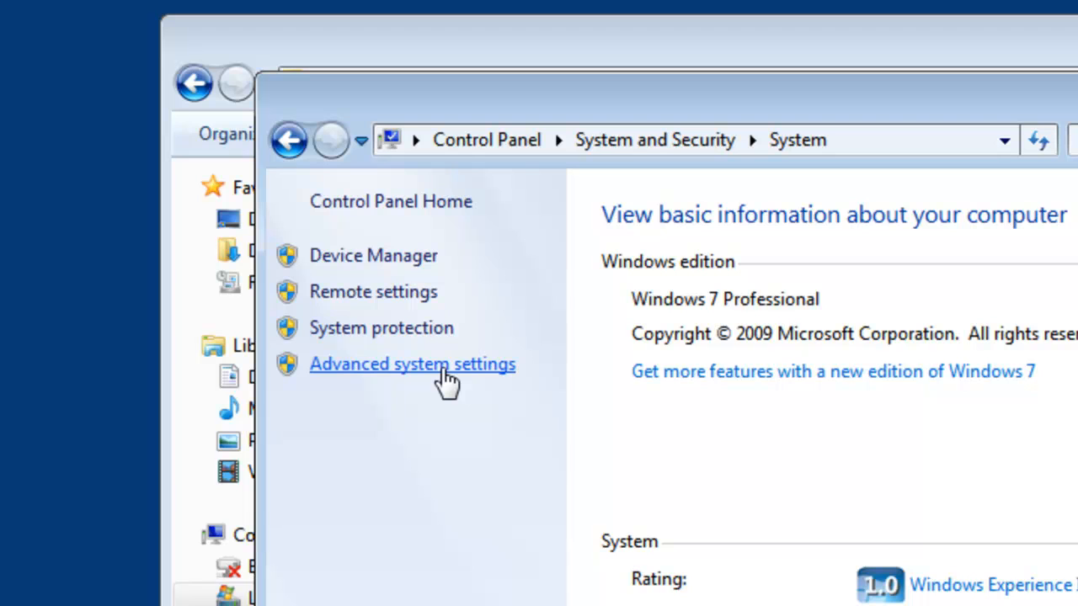
left_click(442, 370)
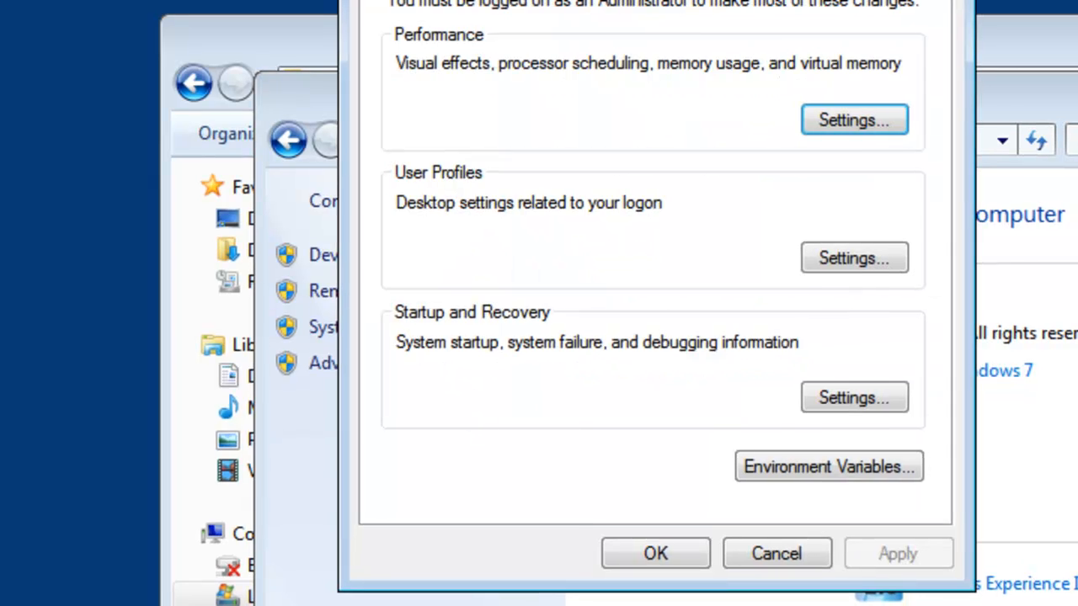
- Close the Control Panel System window and open the environment variables from the advanced system properties
left_click_drag(519, 0, 483, 4)
left_click(1054, 75)
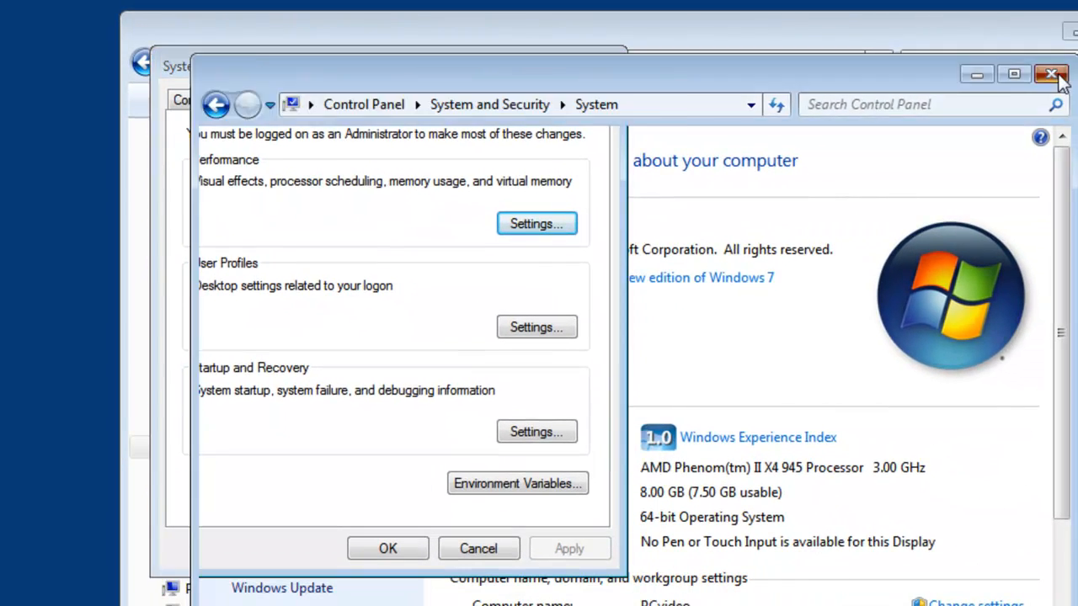
left_click(519, 482)
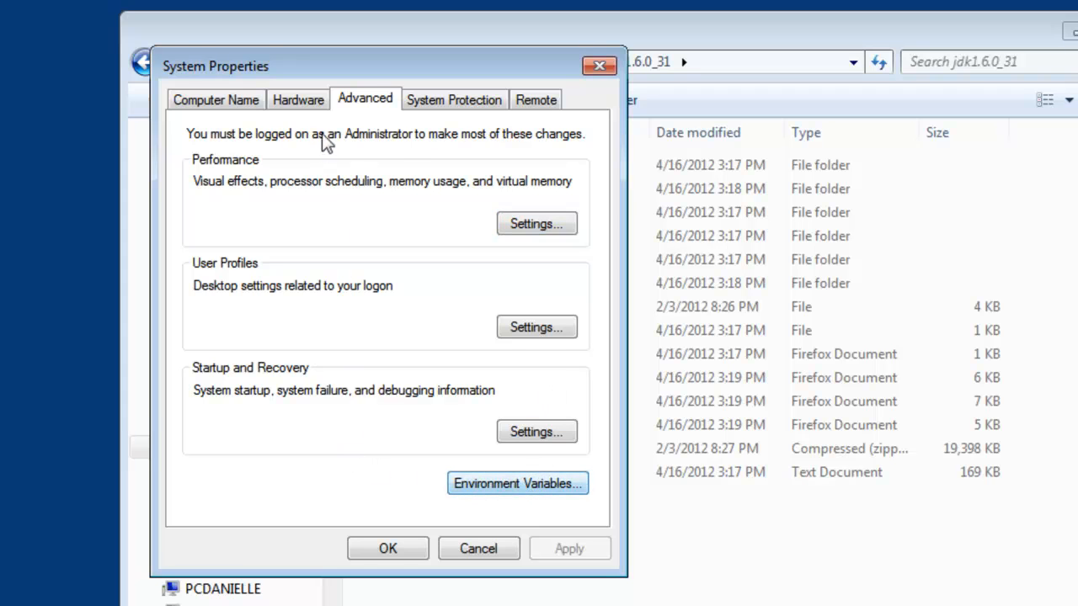
left_click(213, 99)
left_click(361, 99)
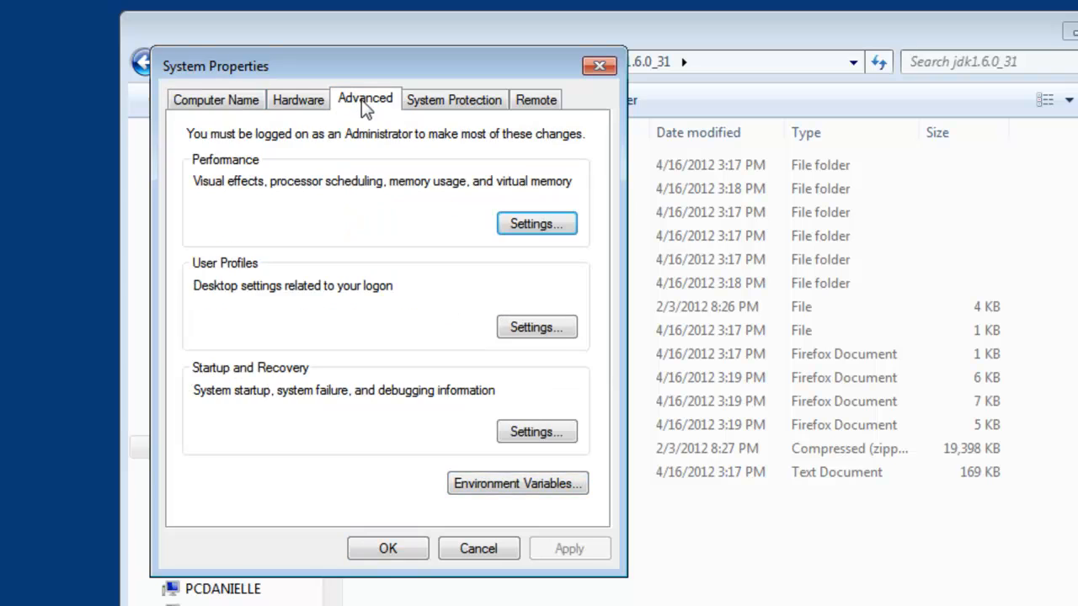
left_click(501, 484)
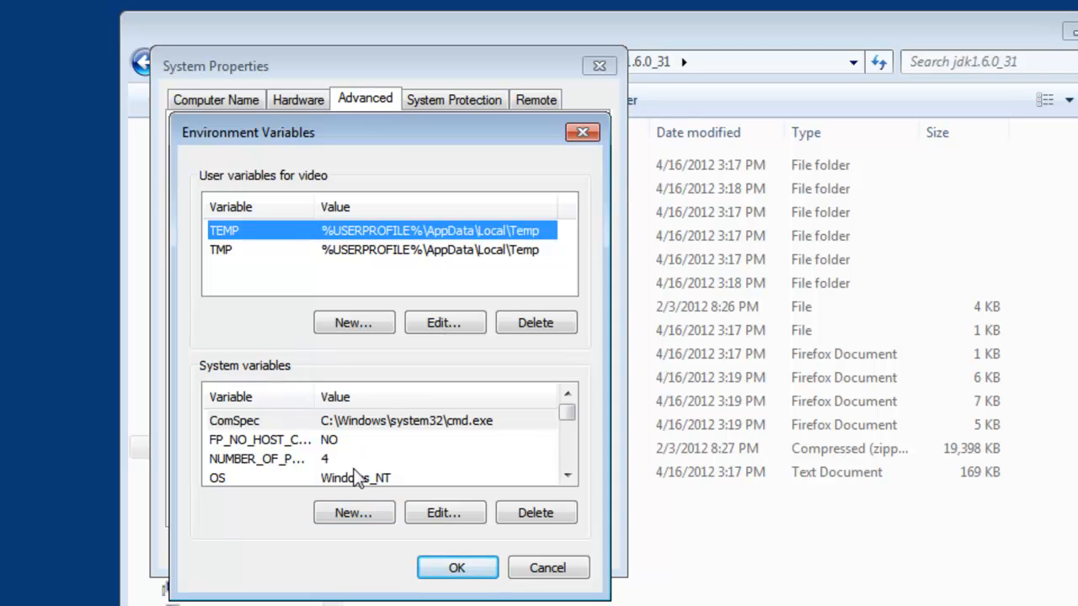
- Create a system variable named JAVA_HOME with the JDK folder's copied path, C:\Program Files\Java\jdk1.6.0_31, as its value
left_click(357, 512)
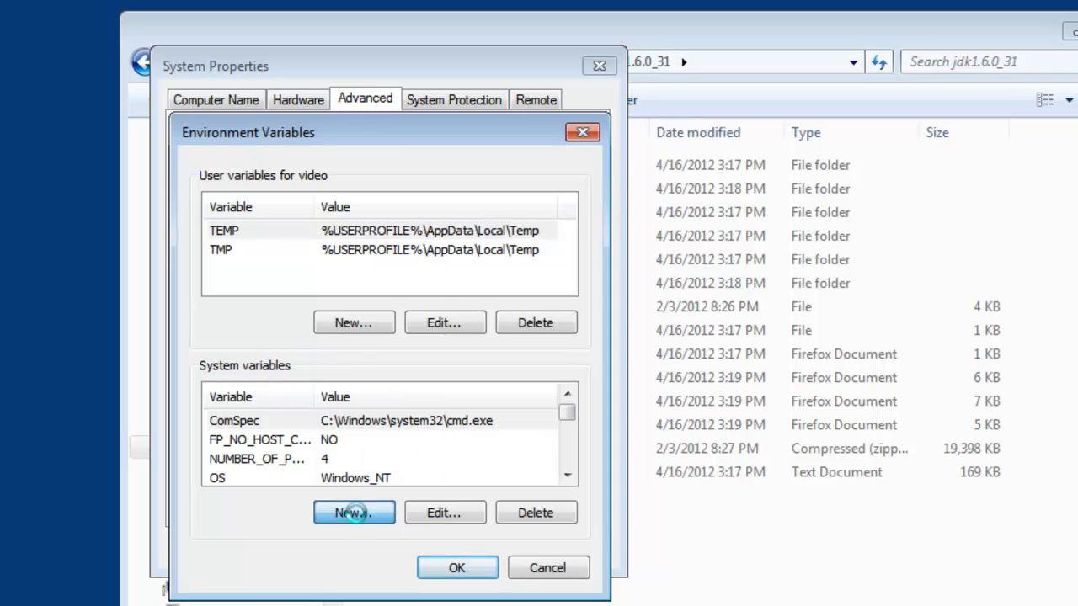
type("JAVA_HOME")
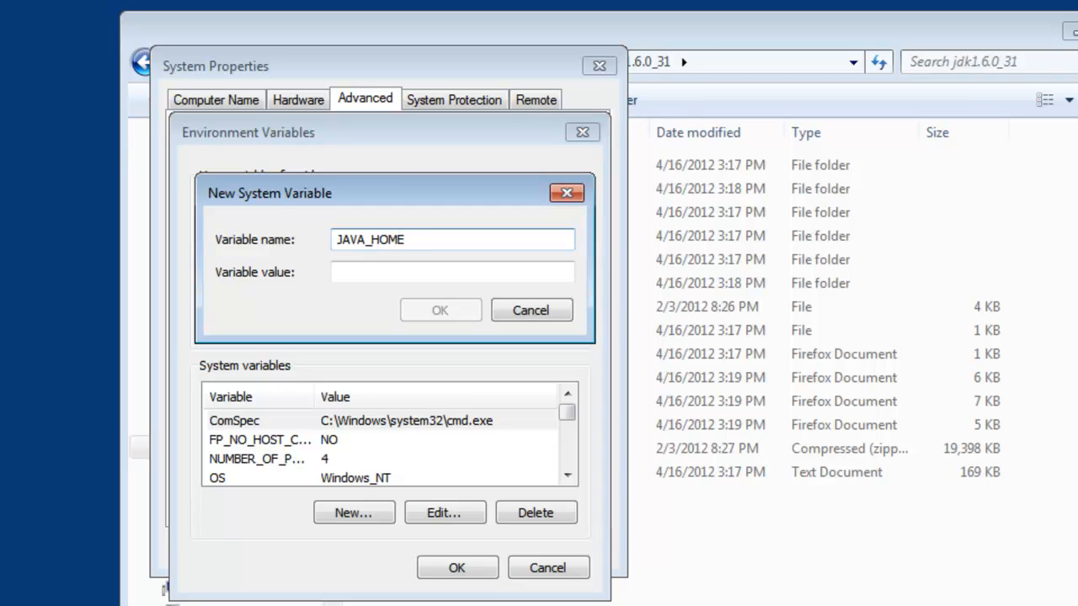
left_click(421, 271)
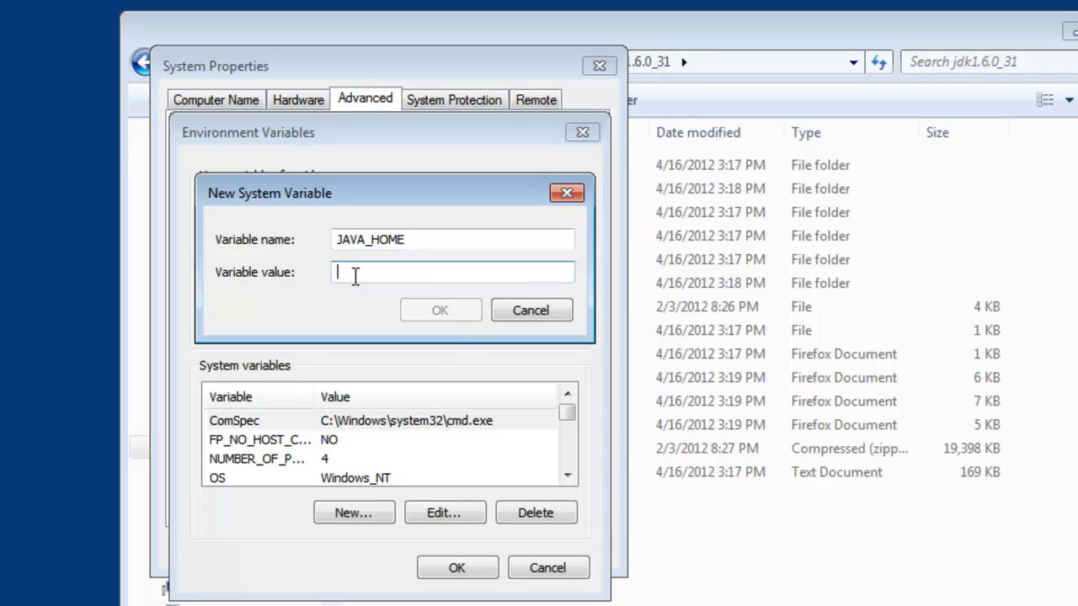
left_click(708, 40)
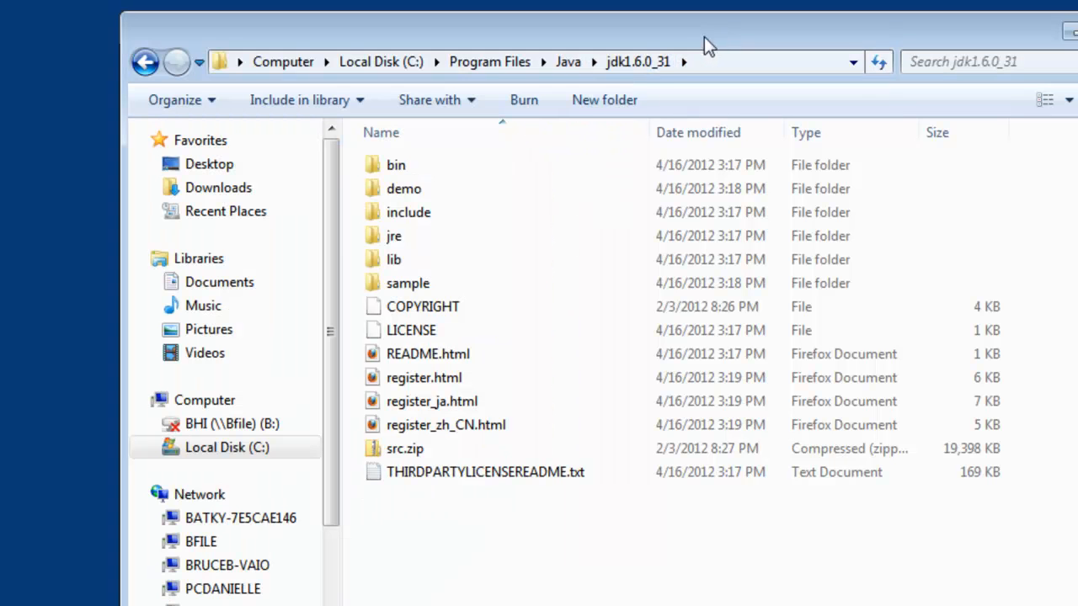
left_click(723, 59)
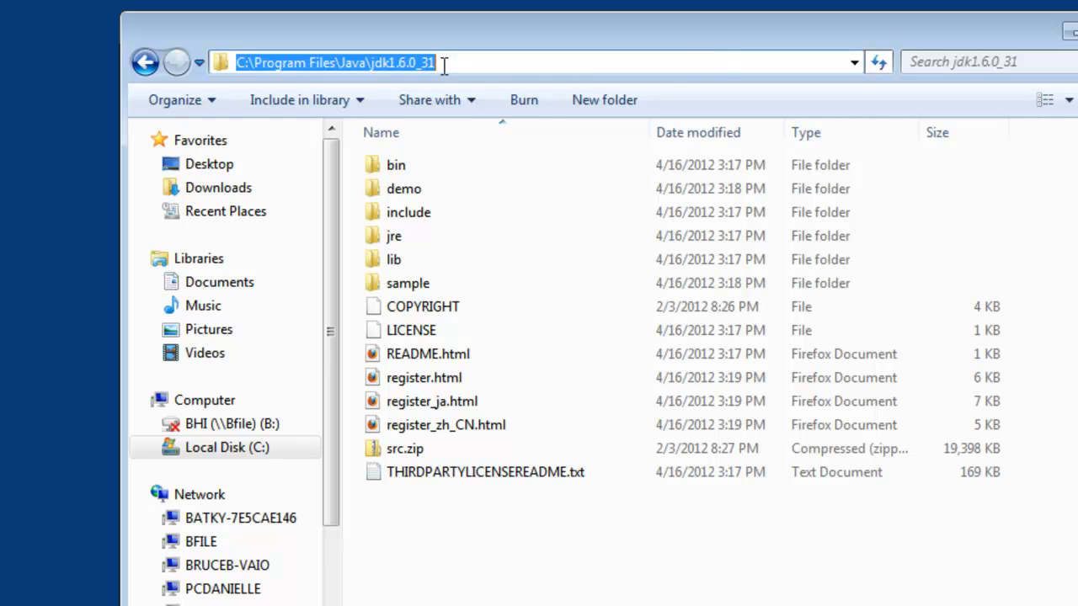
right_click(419, 63)
left_click(473, 137)
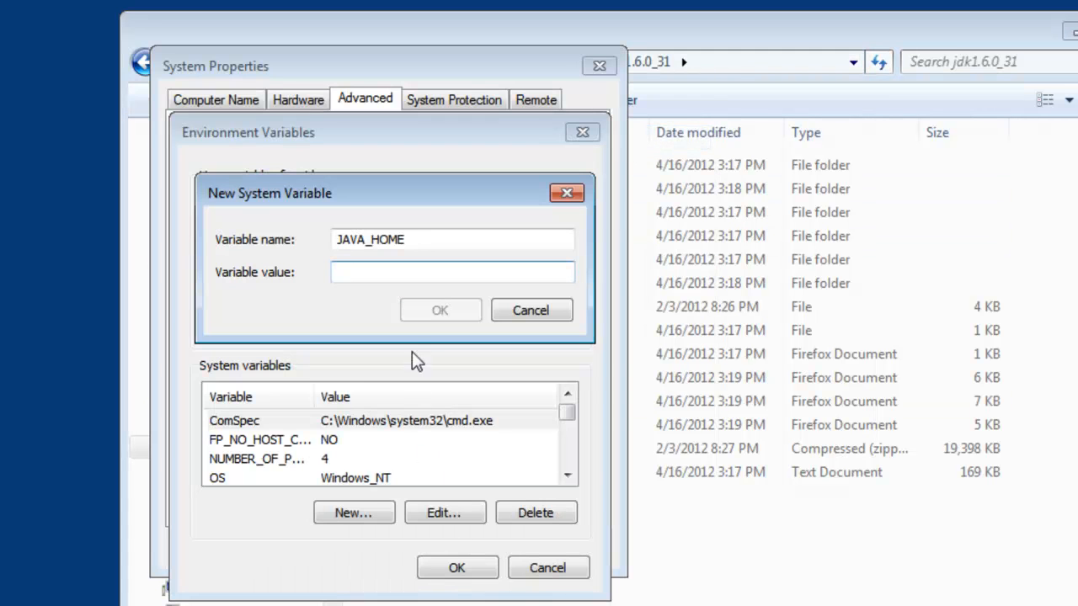
key("ctrl+v")
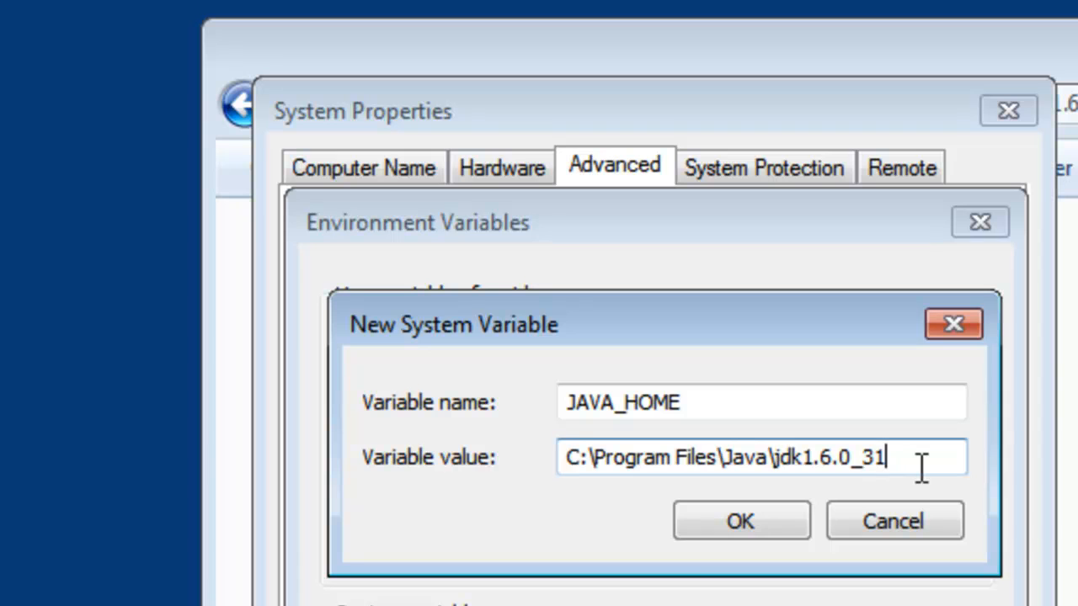
left_click(757, 518)
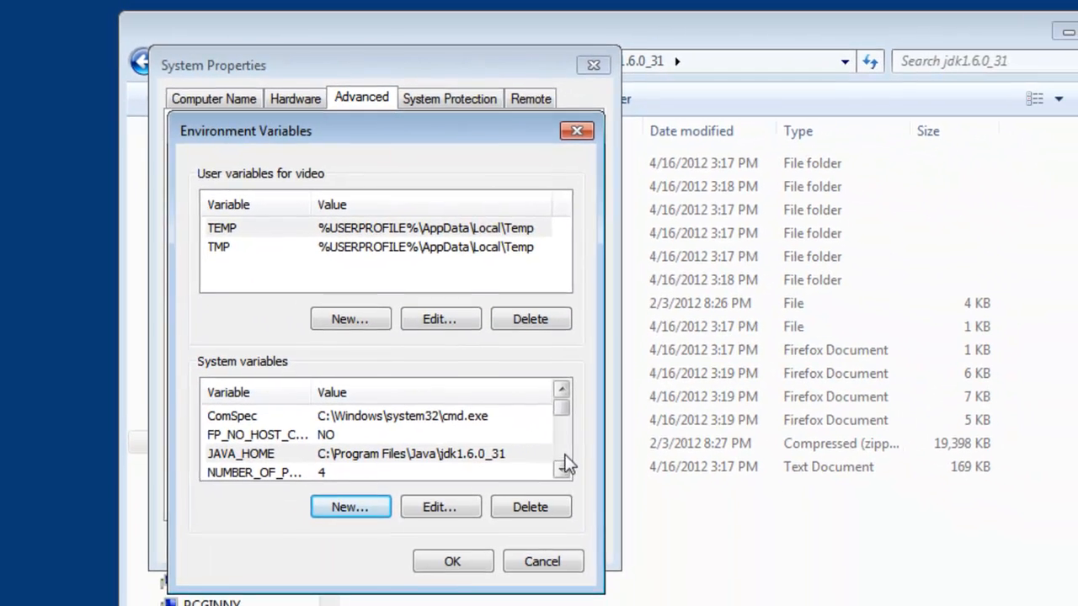
- Insert %JAVA_HOME%\bin; at the very start of the Path system variable's value
left_click(560, 468)
left_click(561, 469)
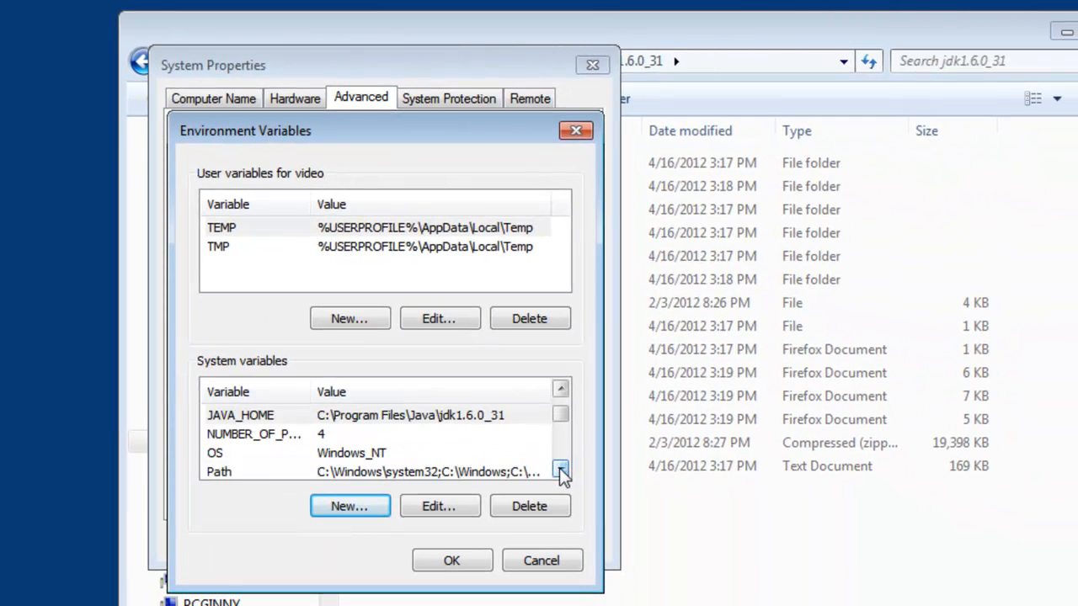
left_click(561, 468)
left_click(479, 452)
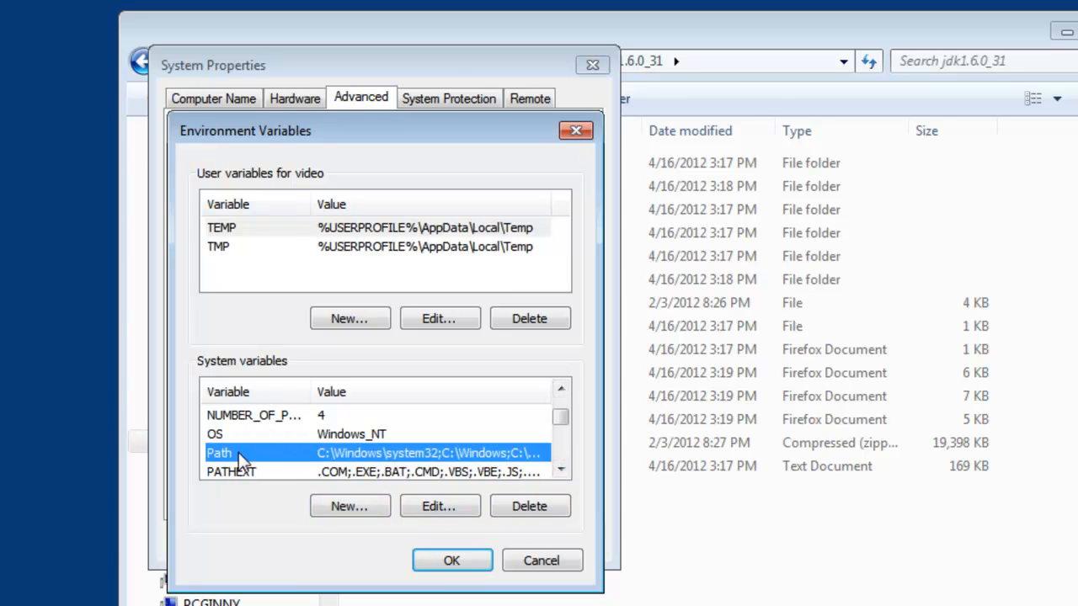
left_click(447, 508)
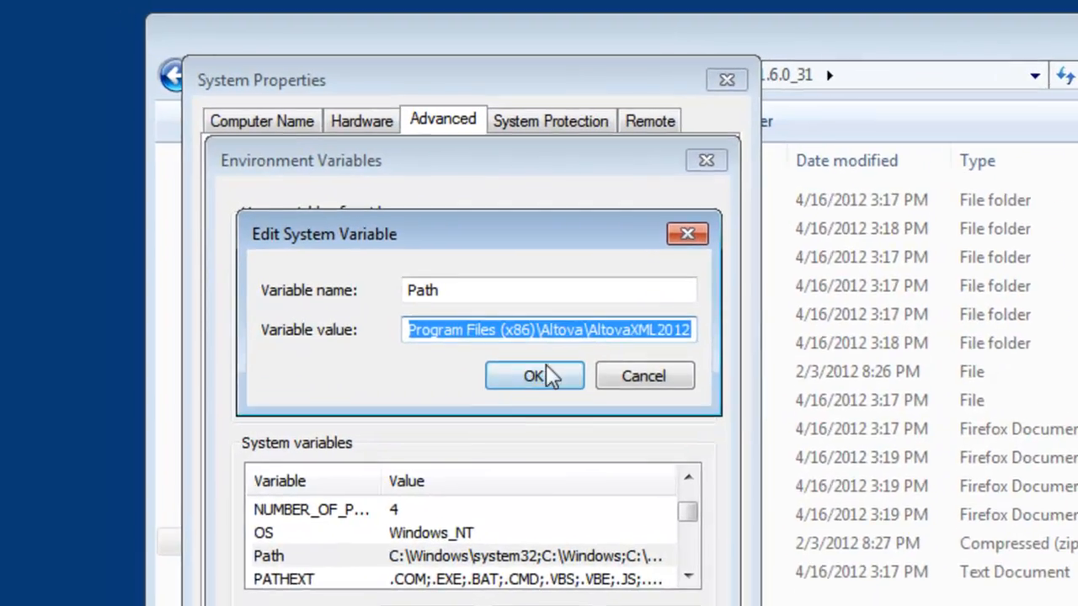
left_click(502, 267)
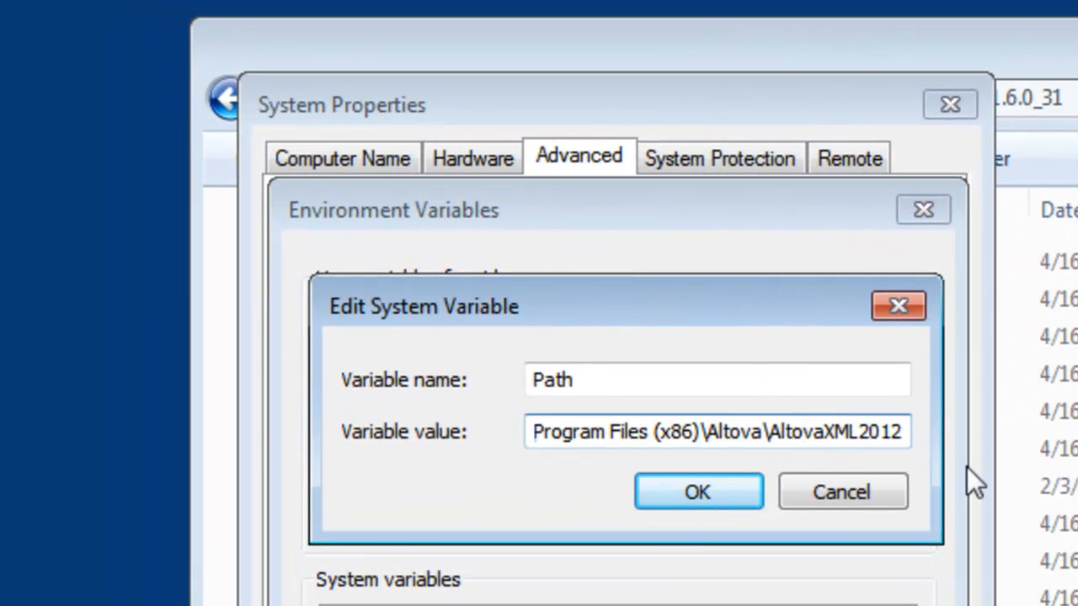
key("Home")
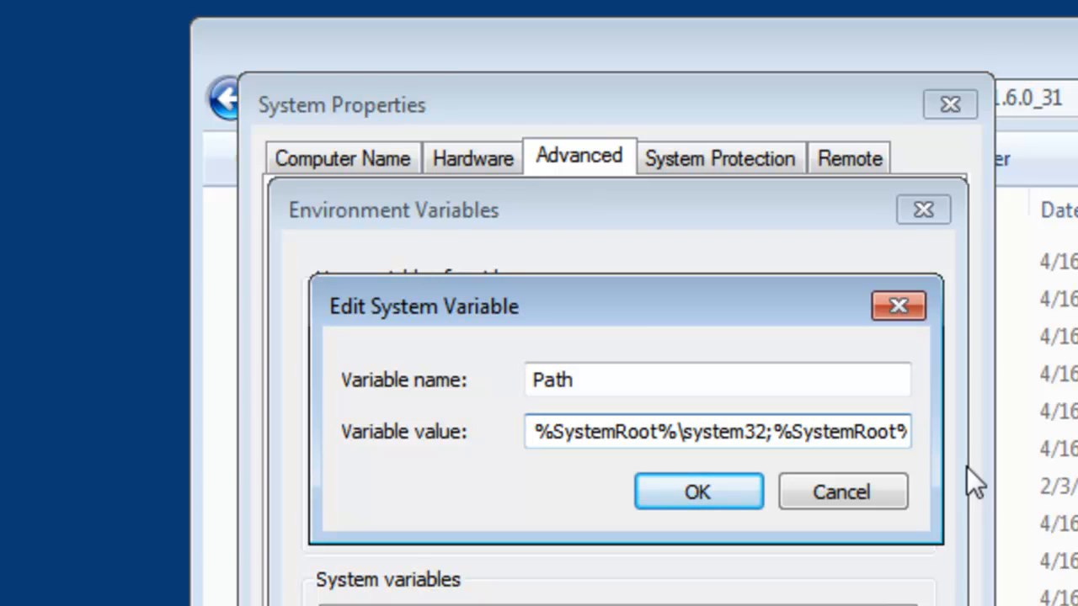
type("%JAVA_HOME")
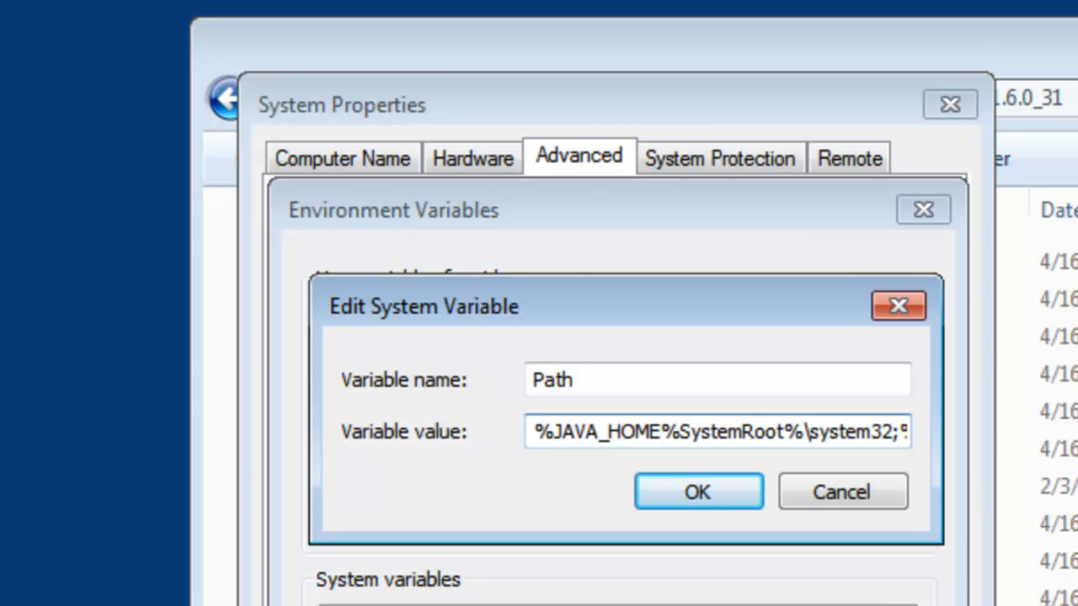
type("%\\bin;")
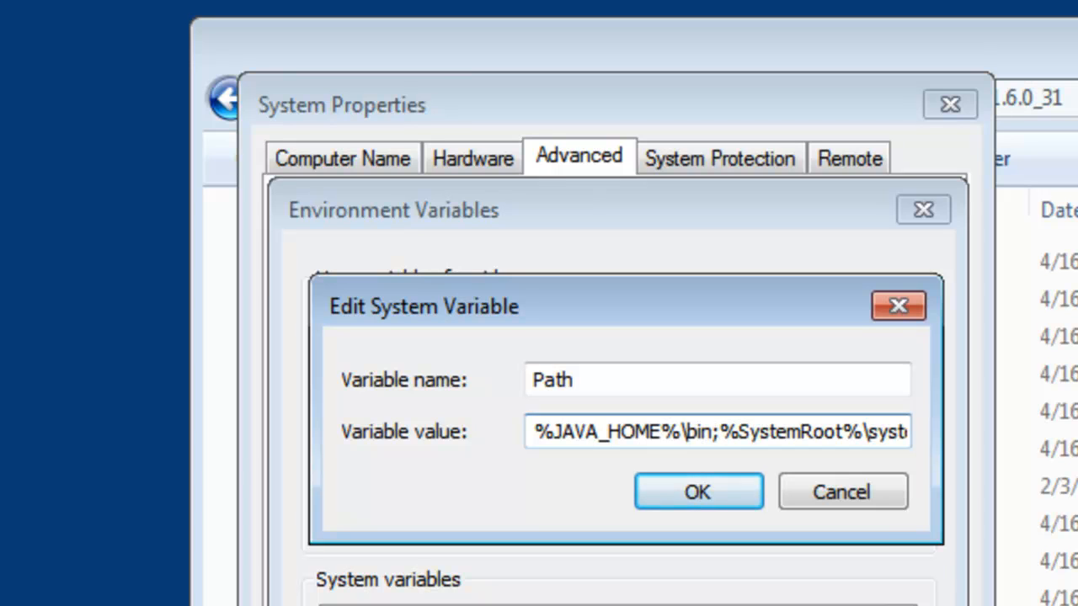
- Check the new Path entry, accept the changes through the system properties, and close the JDK folder window
left_click_drag(683, 433, 539, 433)
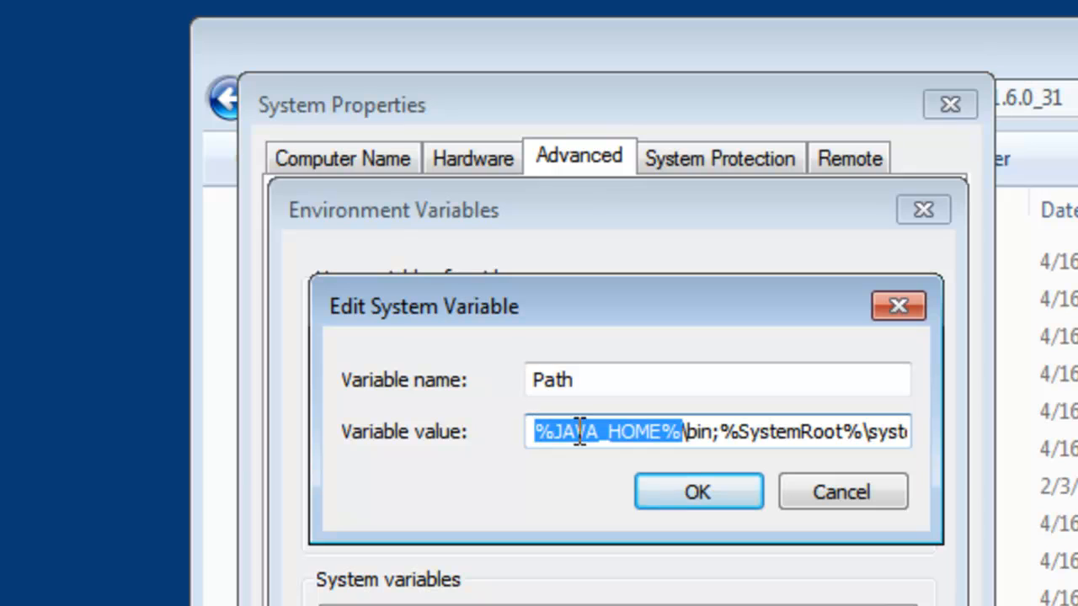
left_click(702, 431)
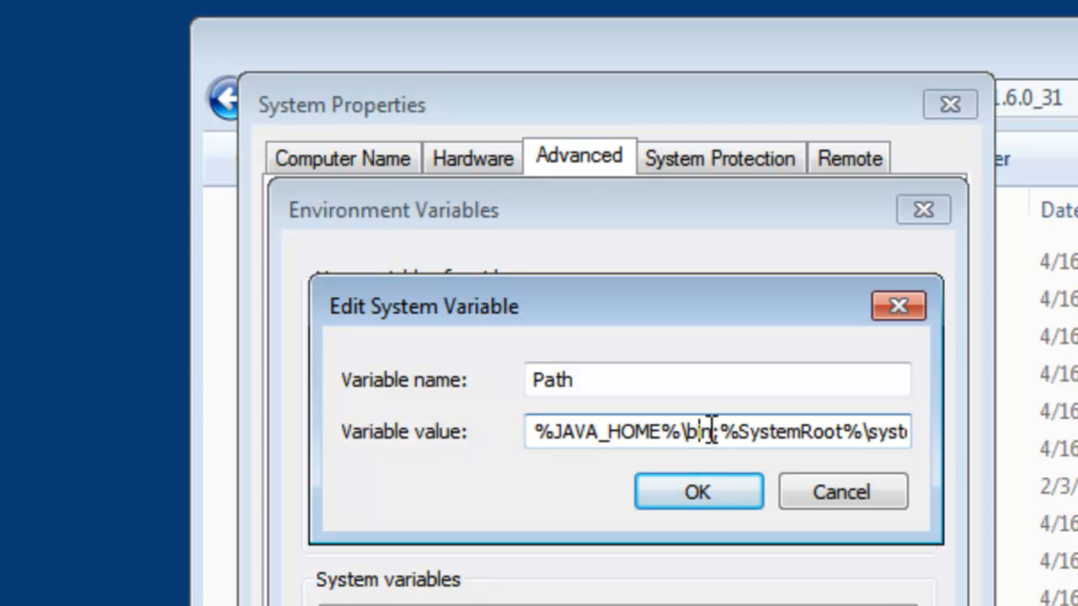
left_click_drag(720, 434, 513, 432)
left_click(712, 430)
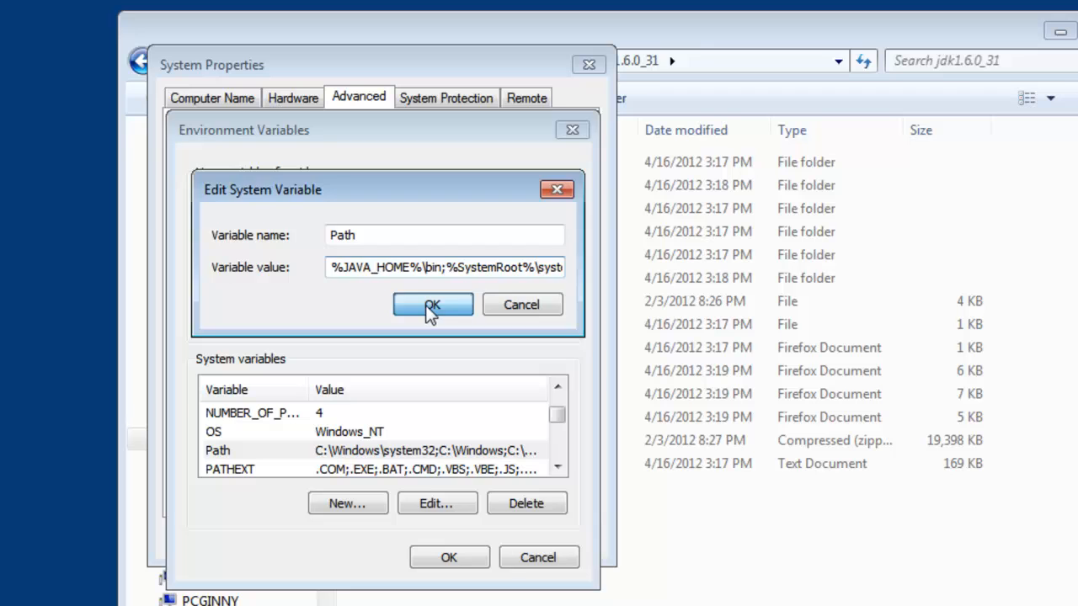
left_click(466, 333)
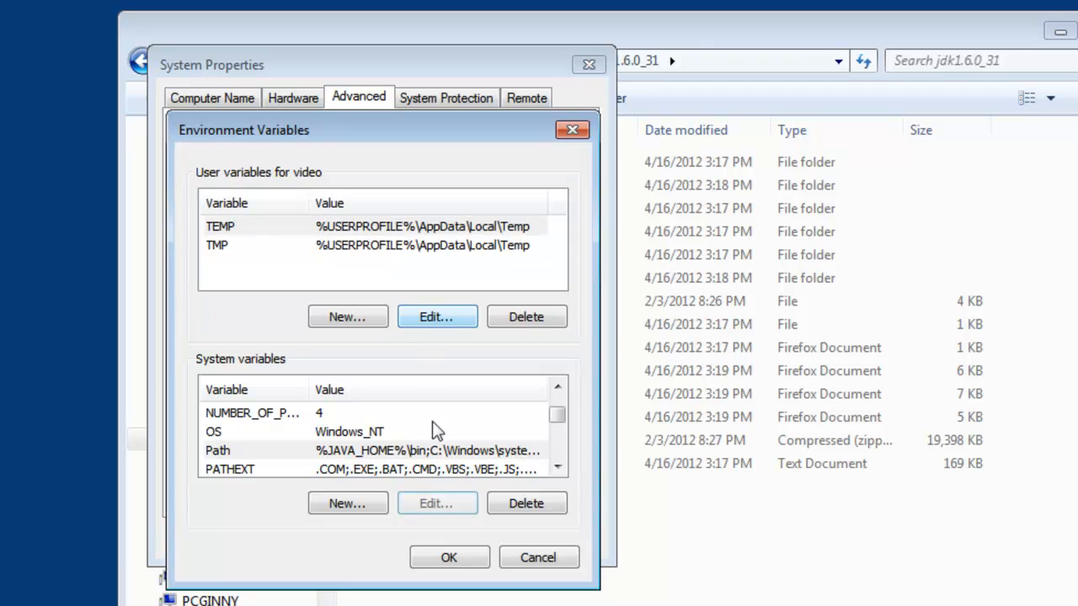
left_click(488, 605)
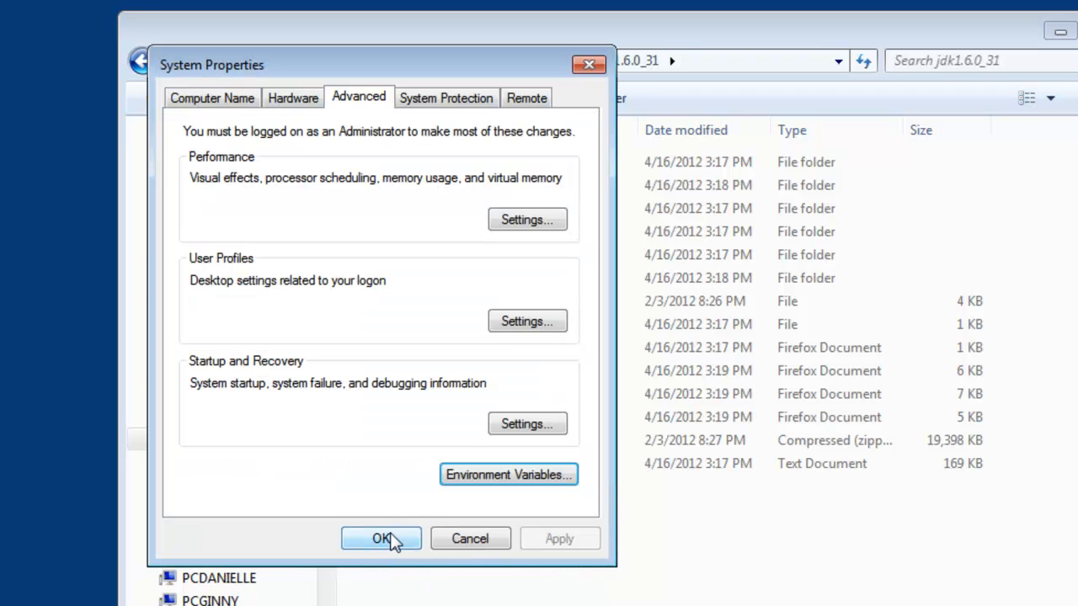
left_click(385, 539)
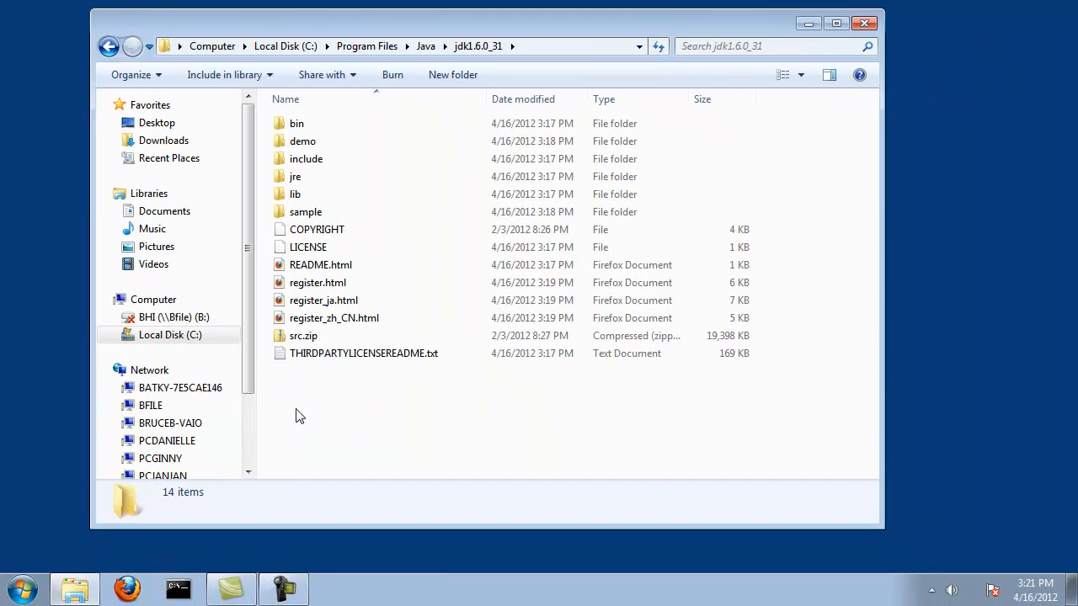
left_click(864, 23)
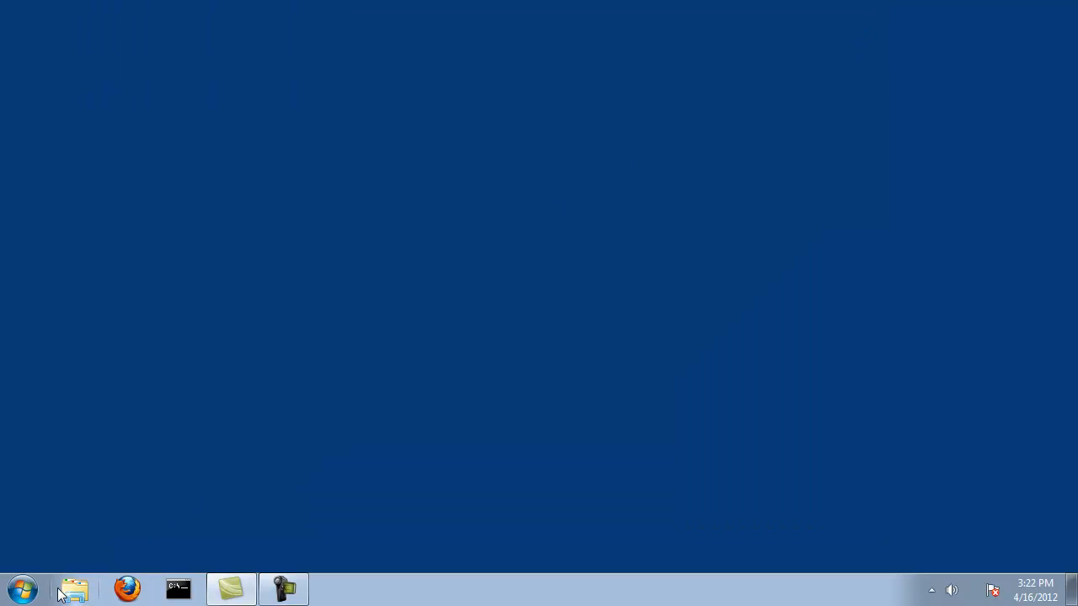
- Open a Command Prompt and check the installed Java runtime and compiler with java -version and javac -version
left_click(23, 590)
left_click(72, 513)
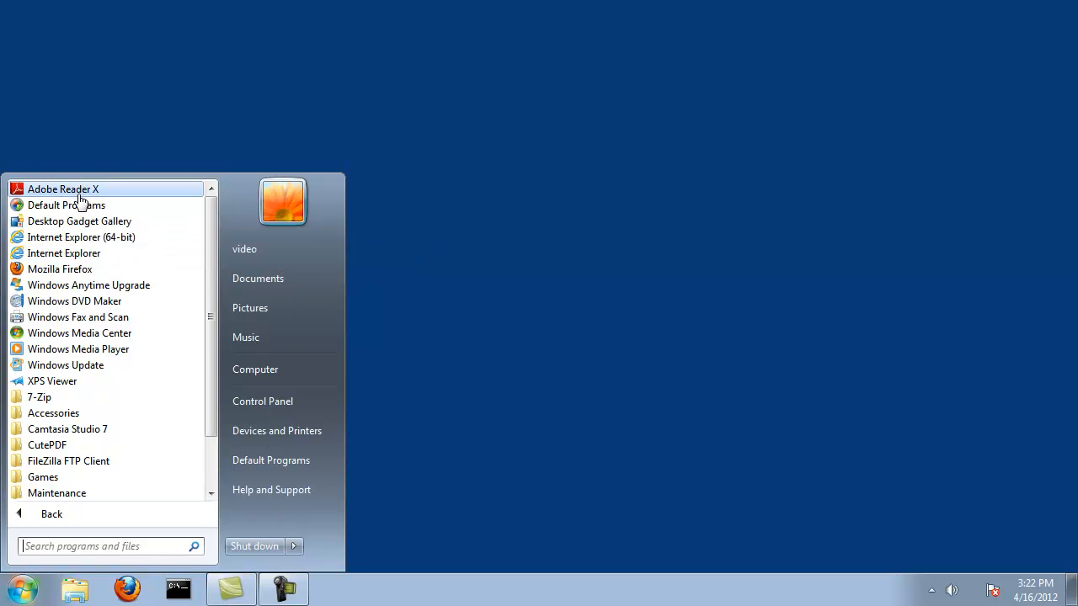
left_click(64, 413)
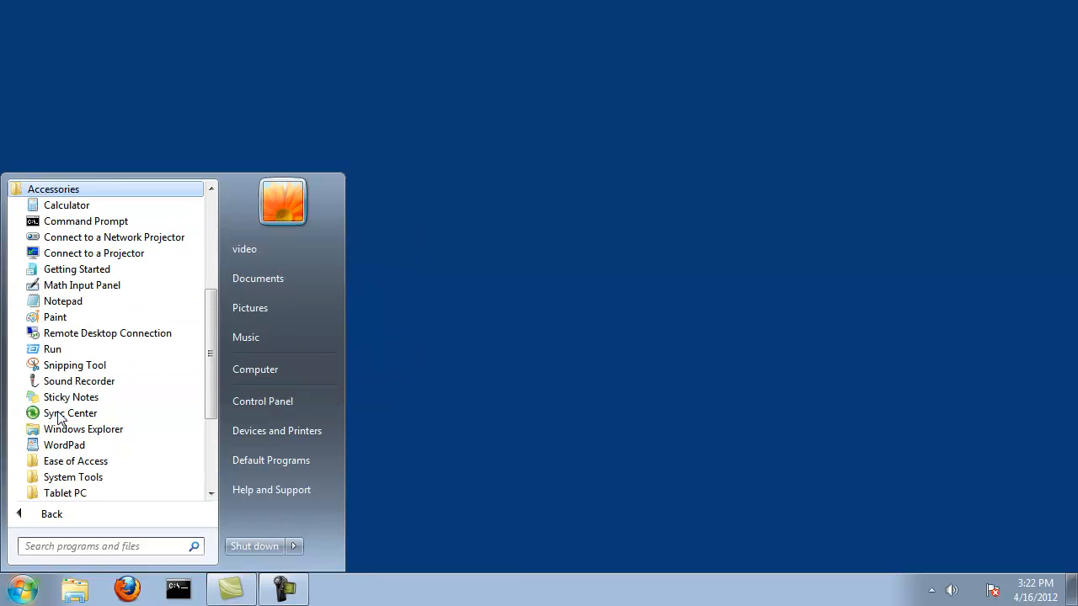
left_click(84, 220)
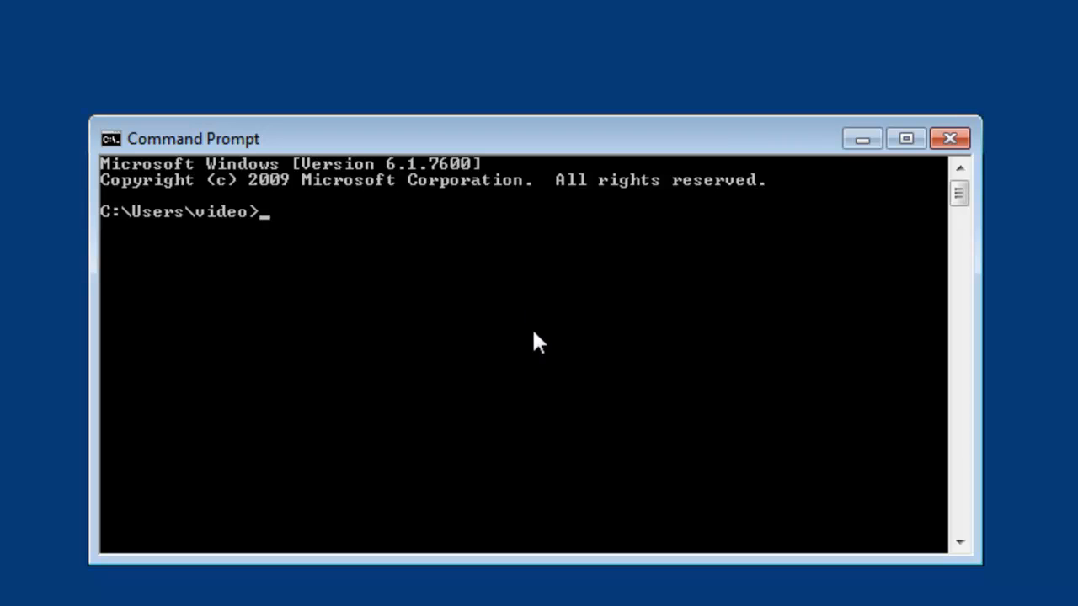
type("java -version")
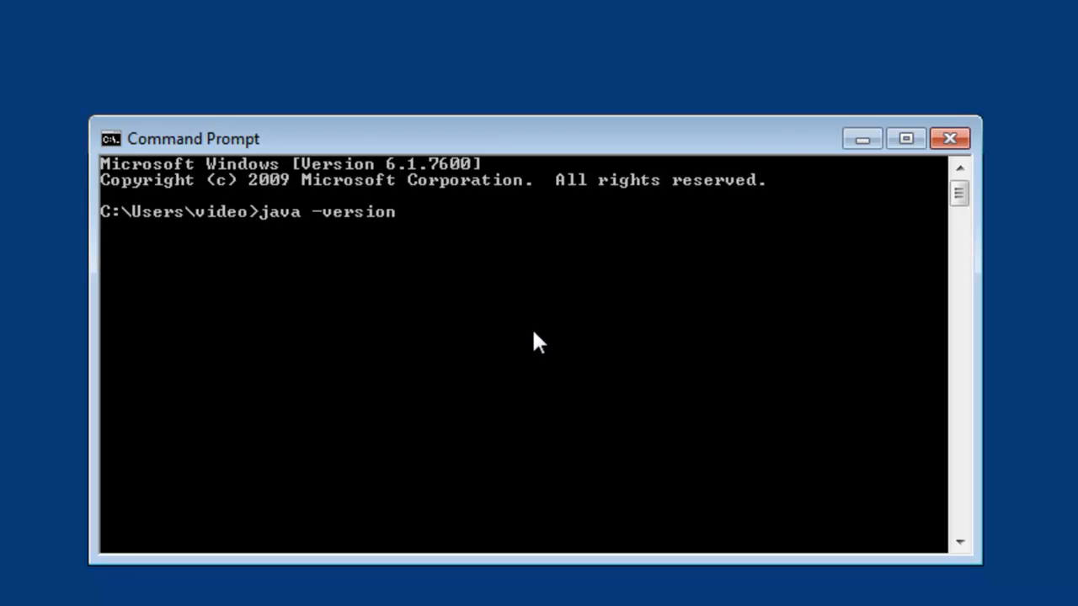
key("Return")
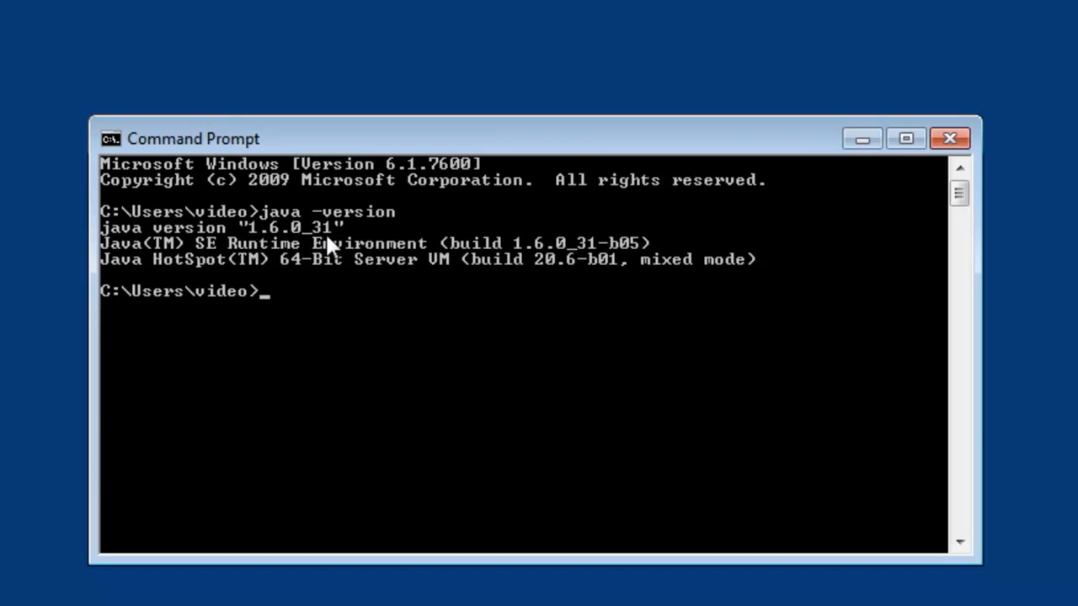
type("javac -version")
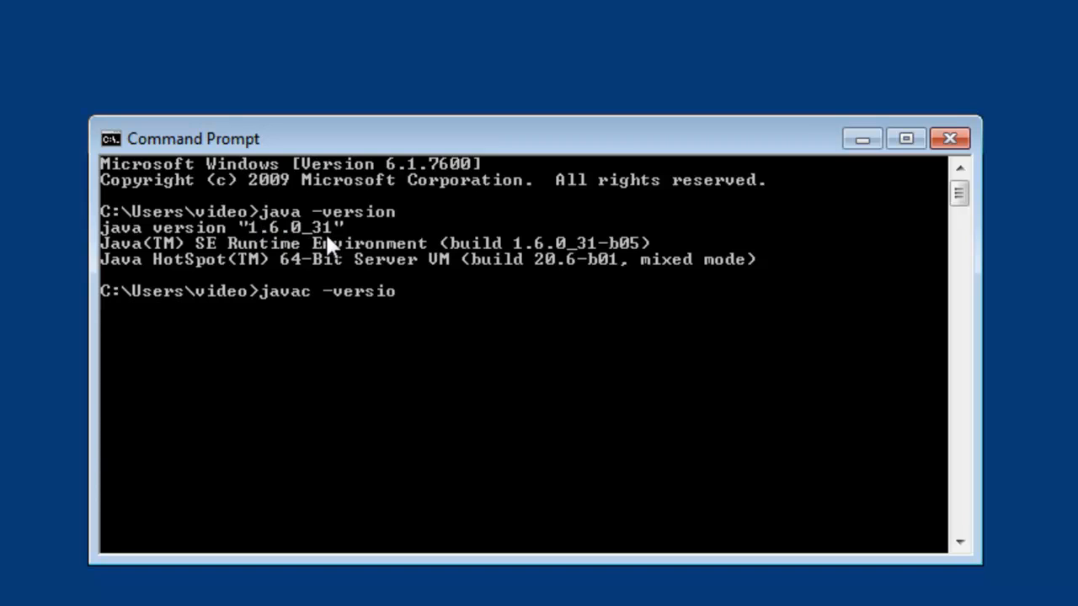
key("Return")
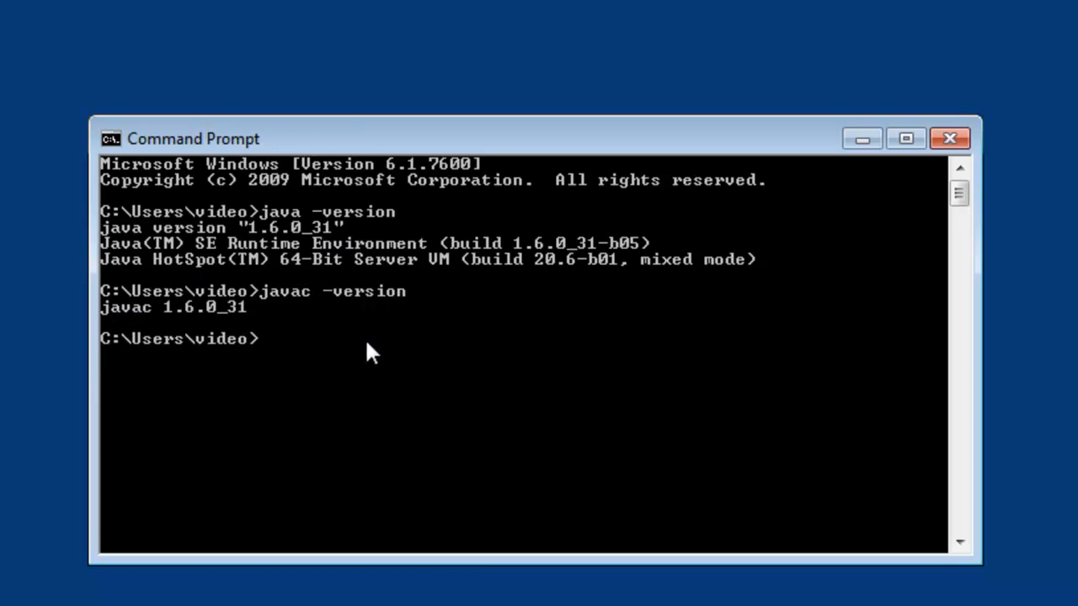
- Run the misspelled command javaca -version to see how an unknown command responds, and close the Command Prompt
type("javaca -version")
key("Return")
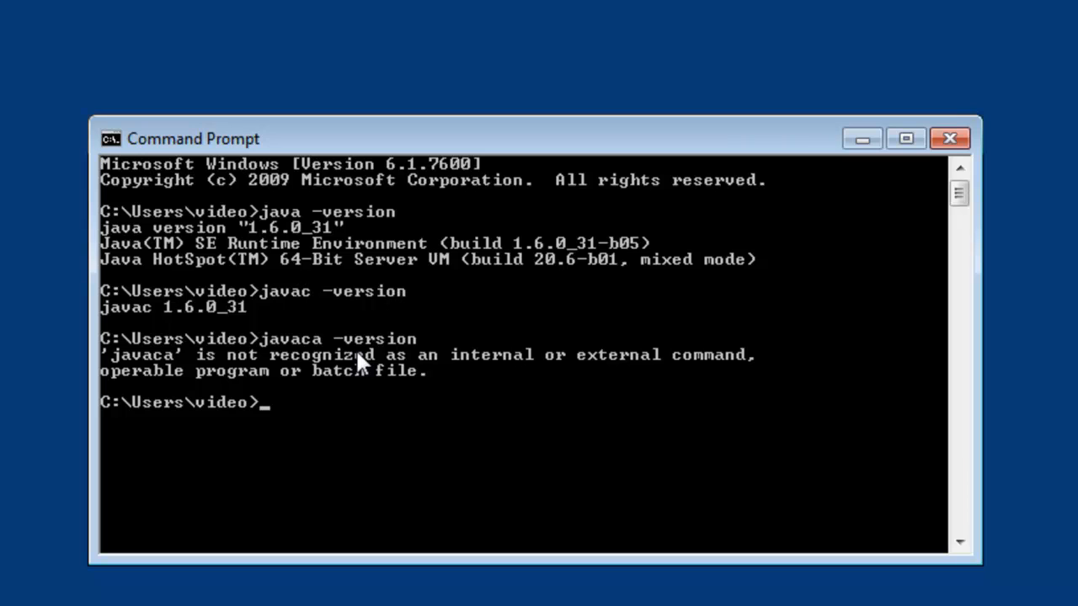
left_click(948, 140)
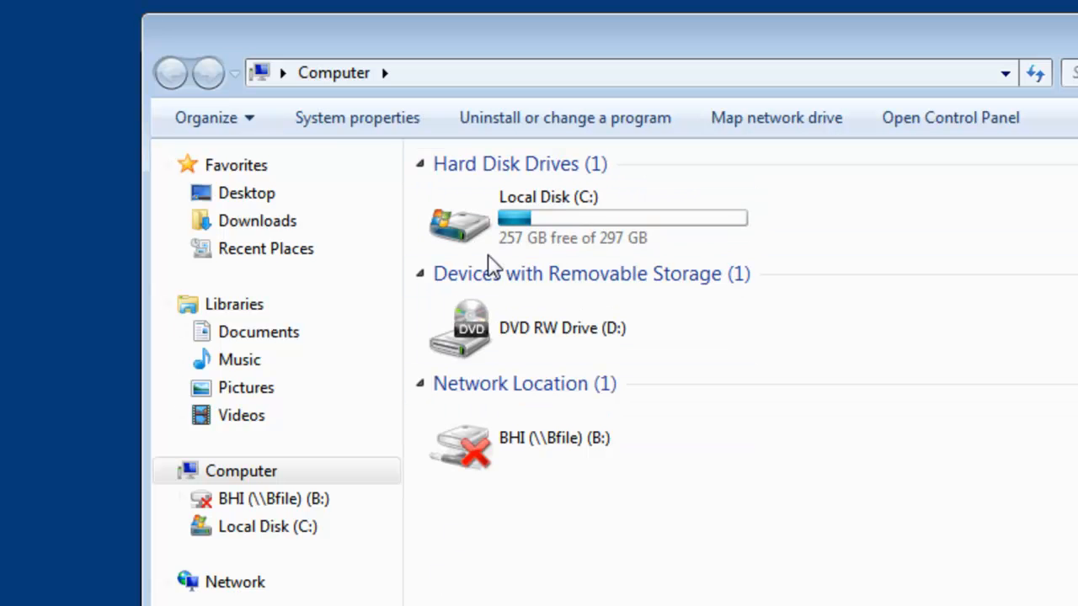
- Inspect the eclipse and jintnc folders on Local Disk (C:), ending in the Java folder under Program Files
double_click(553, 233)
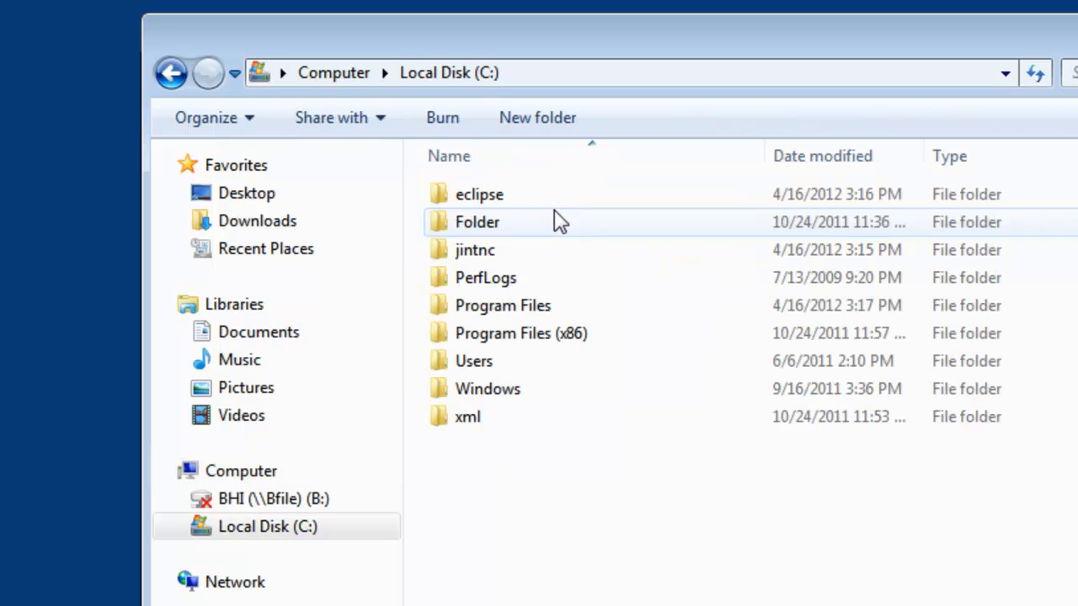
double_click(469, 201)
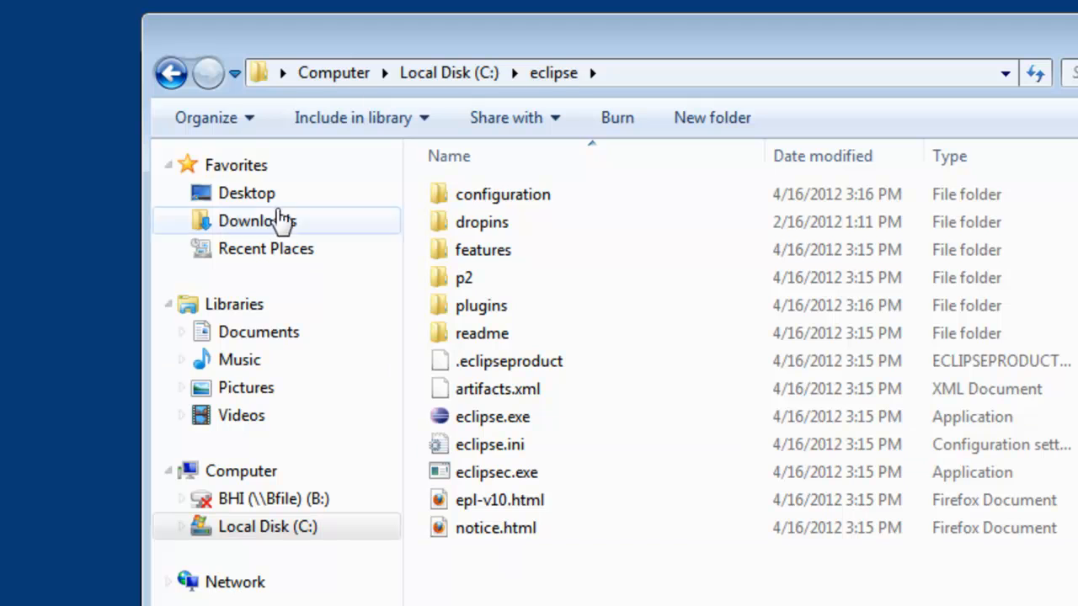
left_click(171, 74)
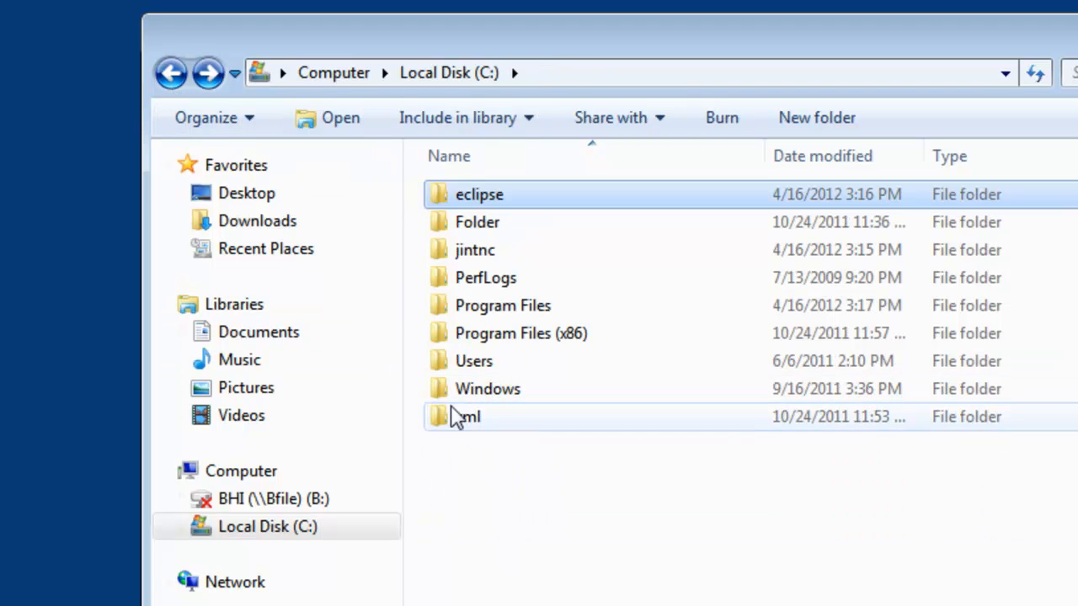
left_click(474, 258)
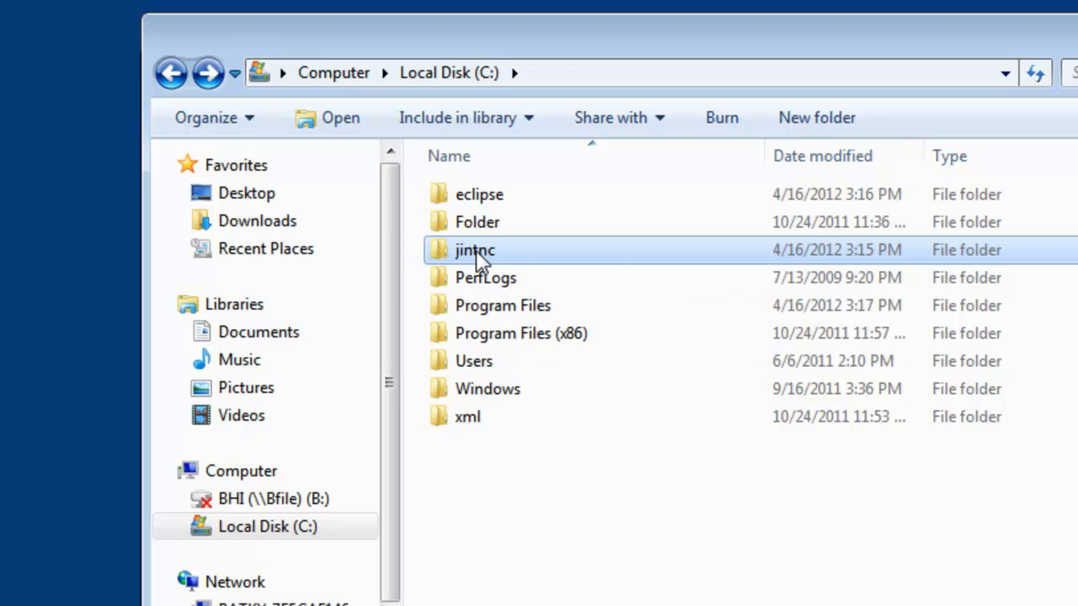
double_click(476, 250)
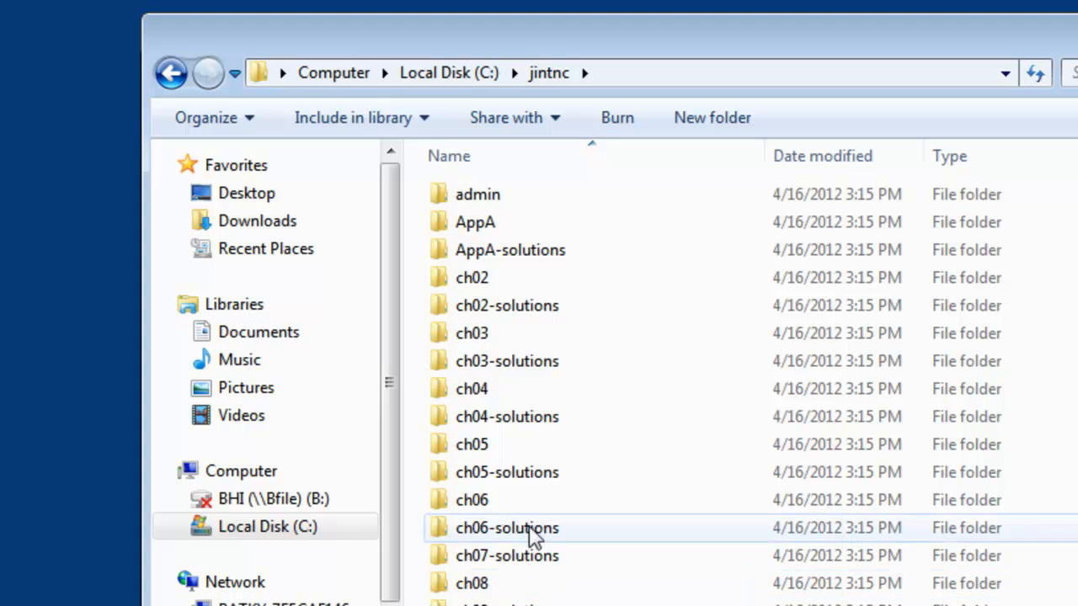
left_click(171, 75)
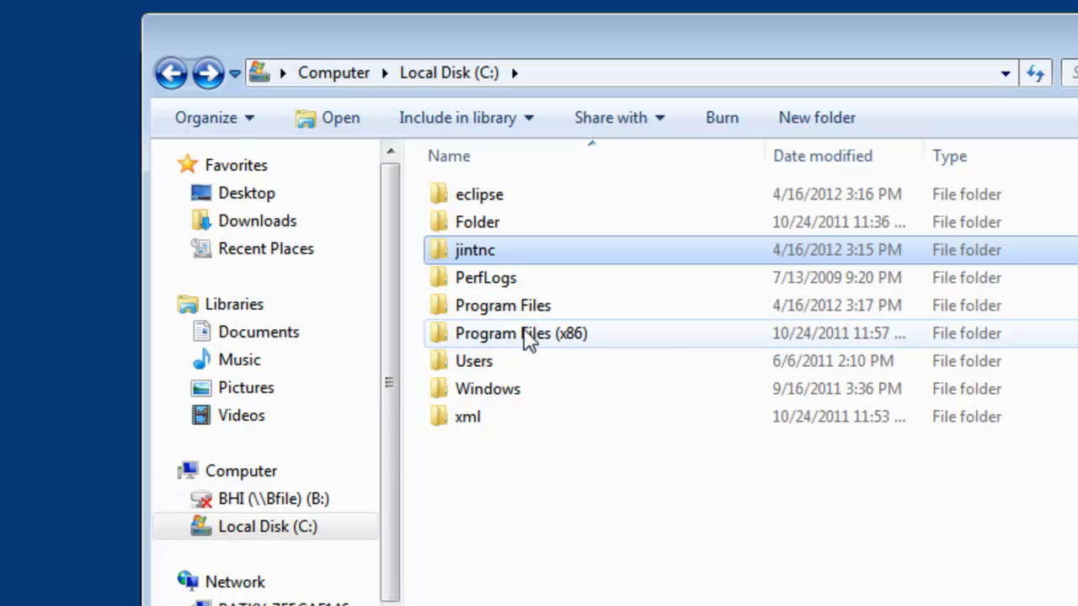
double_click(506, 305)
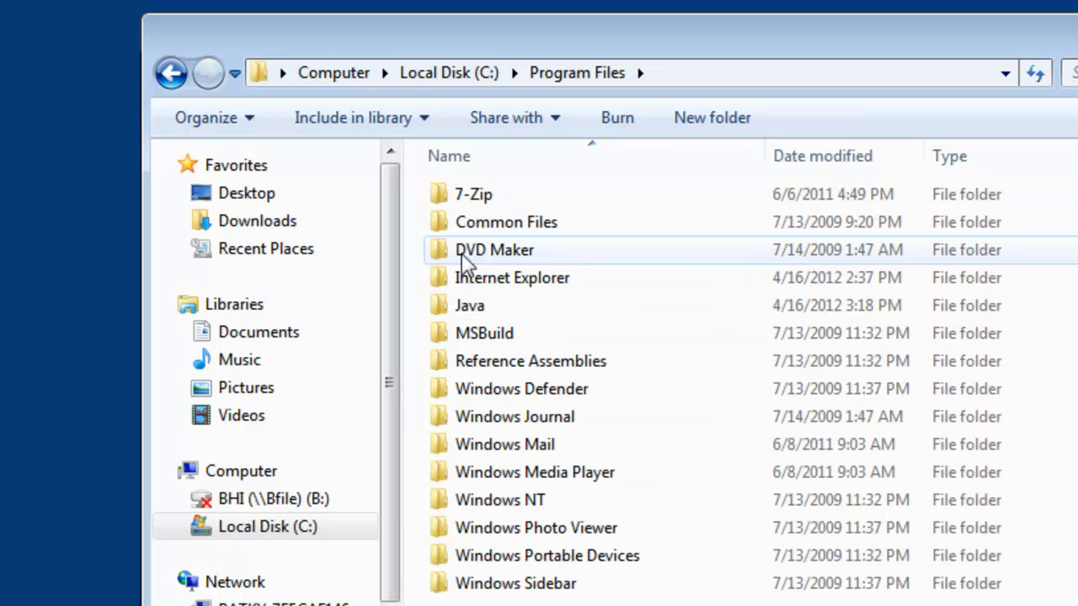
double_click(474, 305)
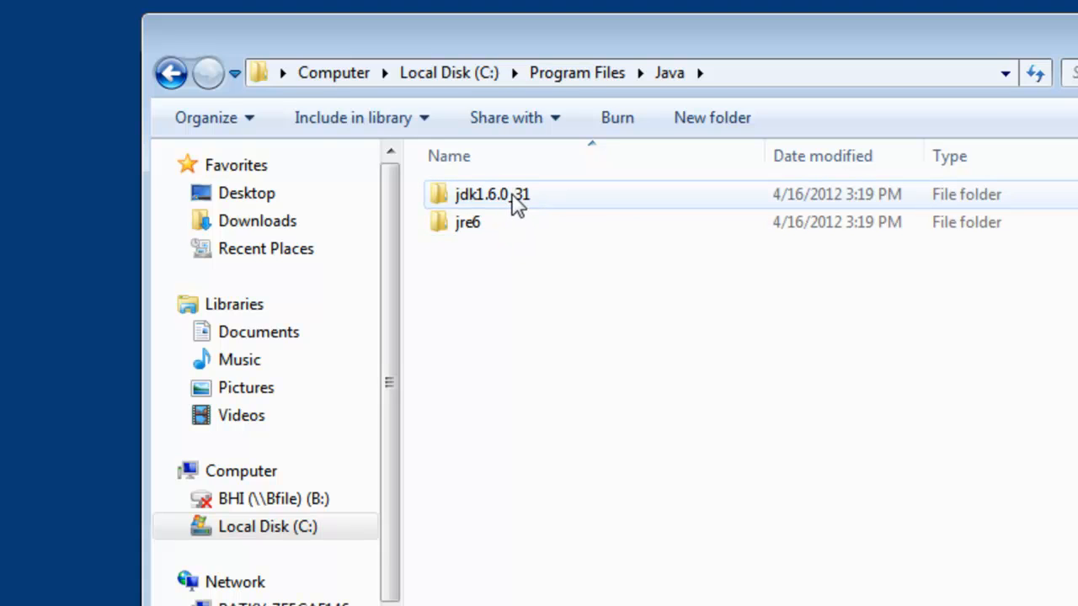
- Open the environment variables from the advanced system settings and review the JAVA_HOME and Path system variables
key("super+Pause")
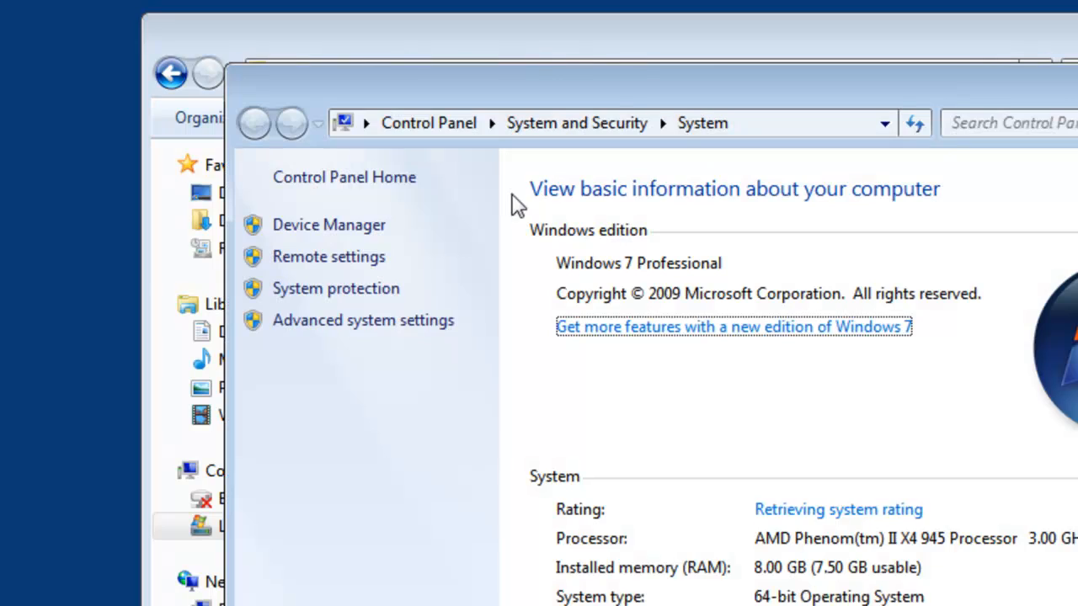
left_click(357, 318)
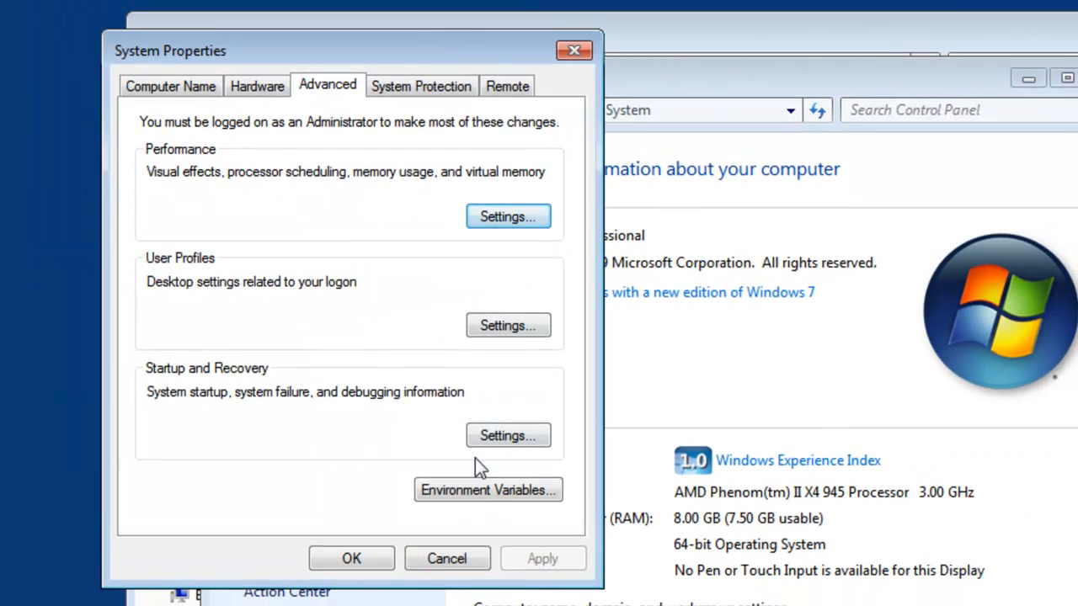
left_click(467, 147)
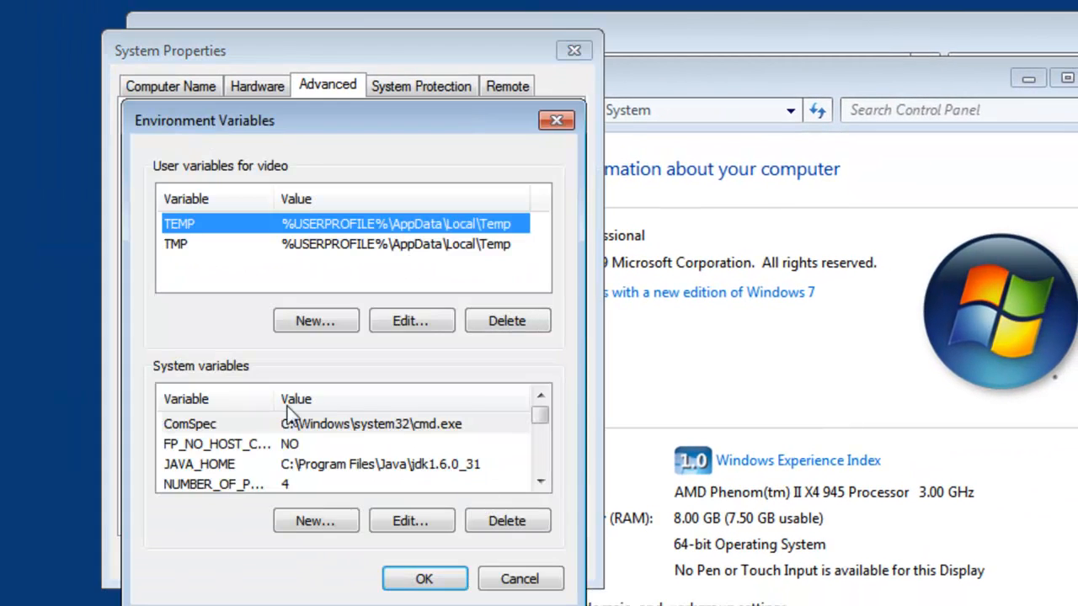
left_click(273, 465)
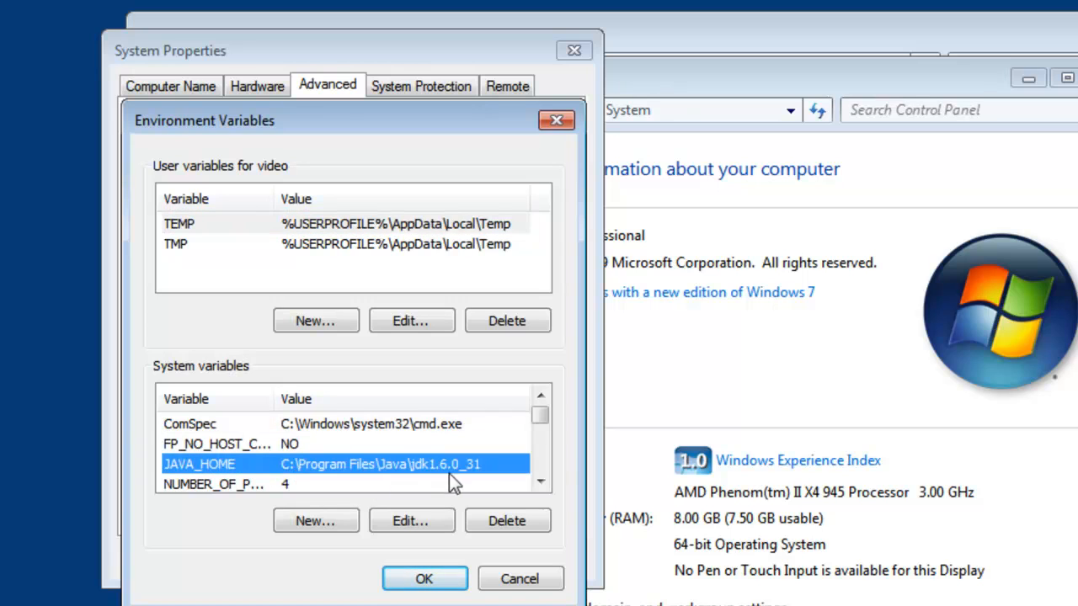
left_click(539, 481)
left_click(539, 481)
left_click(539, 483)
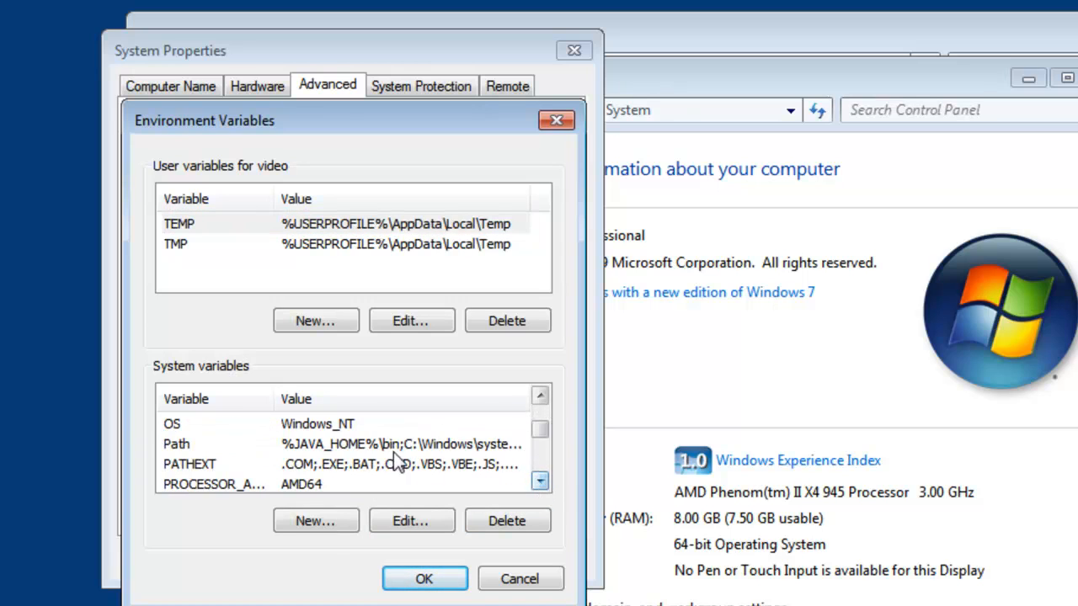
left_click(397, 445)
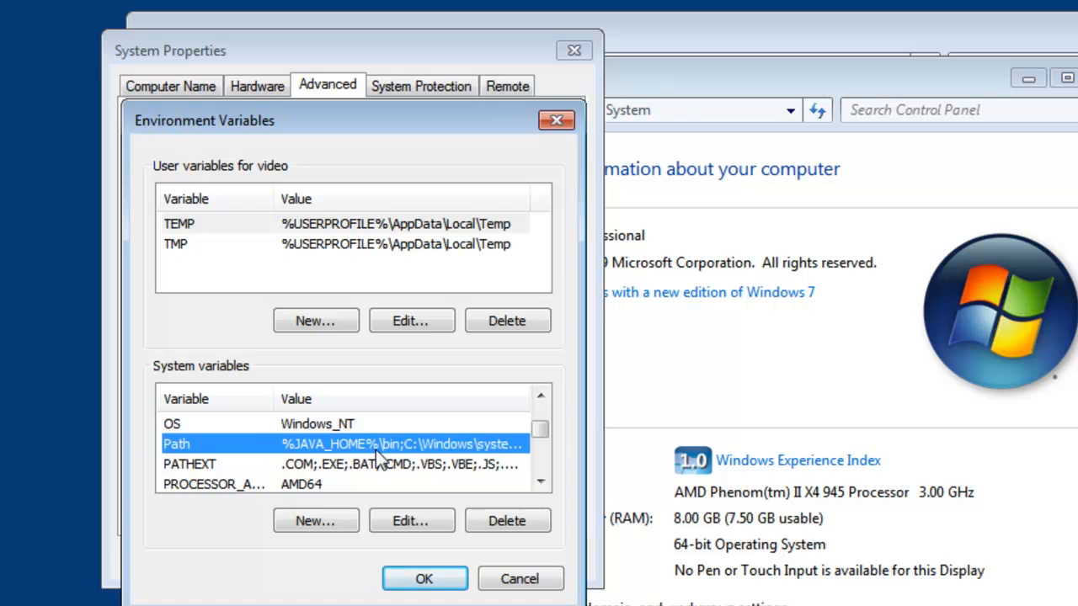
- Leave the environment variables and system properties without changes and close the Control Panel System window
left_click(519, 581)
left_click(466, 562)
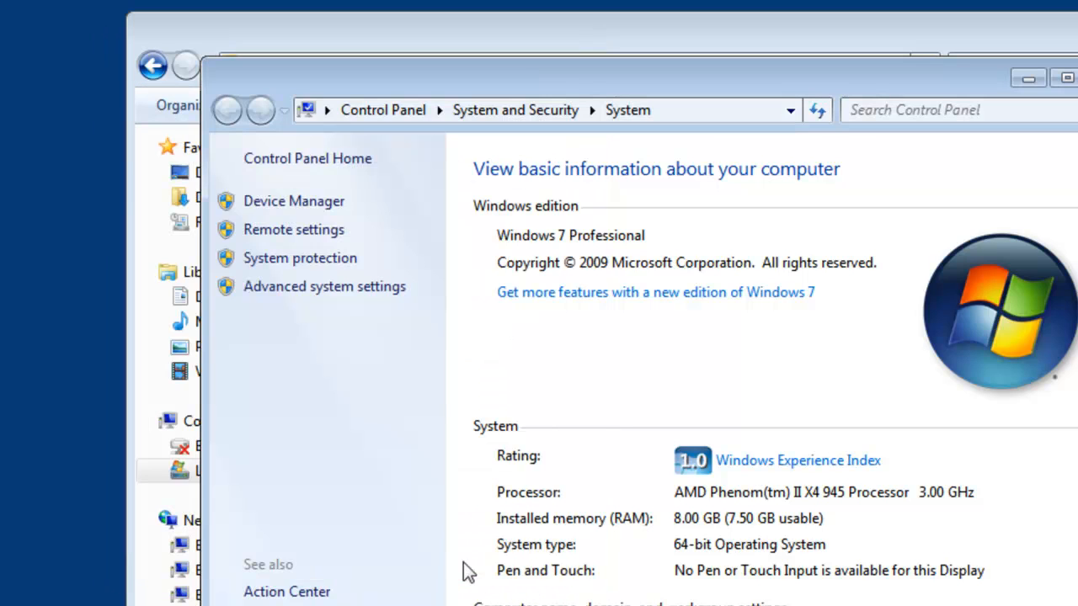
left_click(1077, 77)
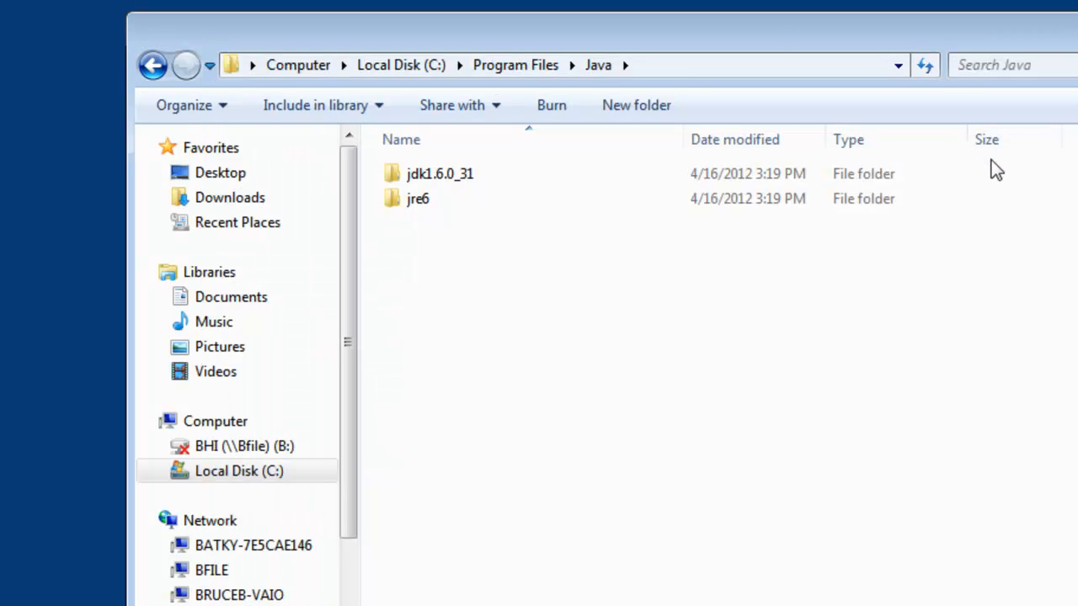